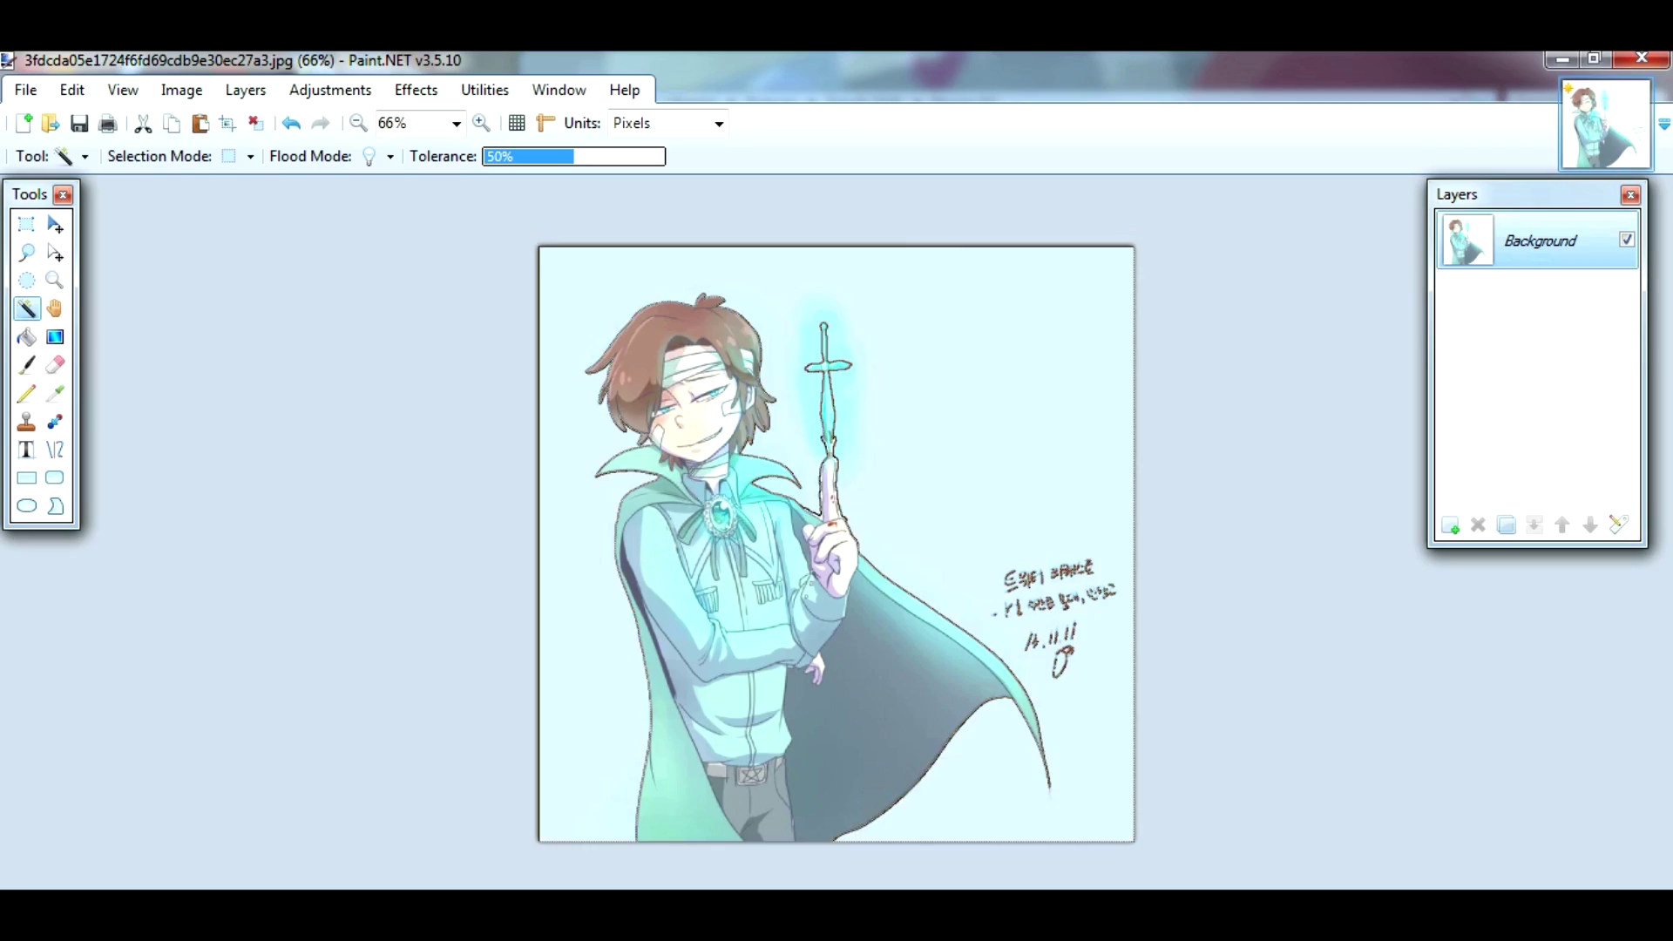
Step: Remove the pale background around the character and erase along the hair and collar below the chin with a width-1 eraser
key(ctrl+plus)
key(ctrl+minus)
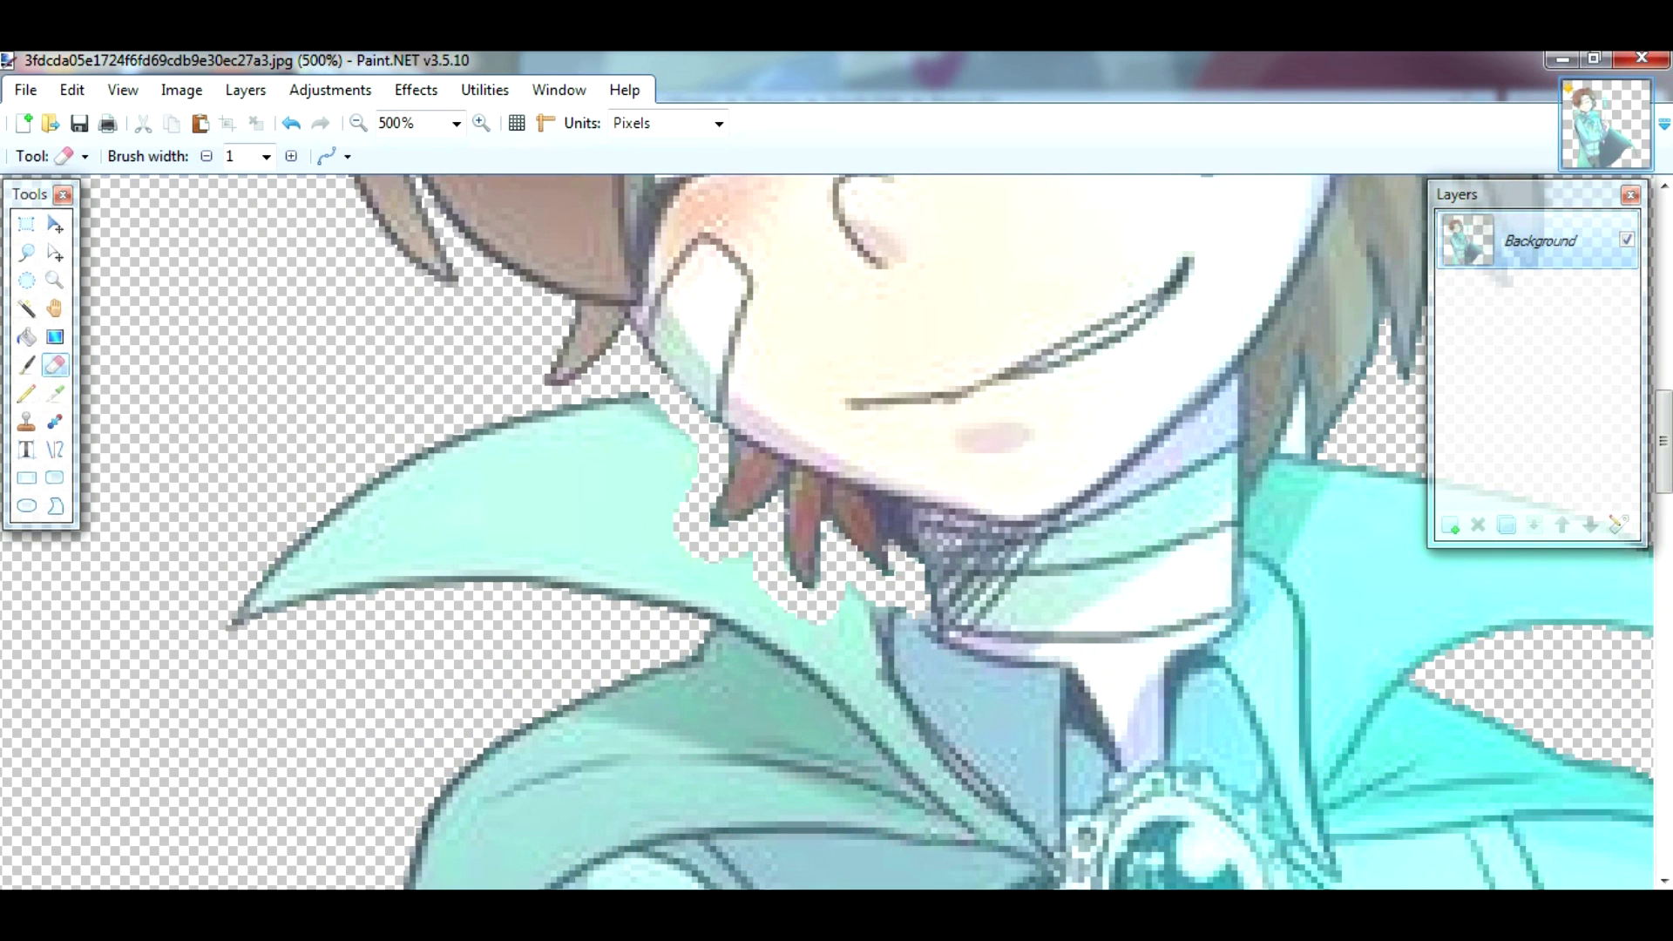
scroll(896, 634, right, 3)
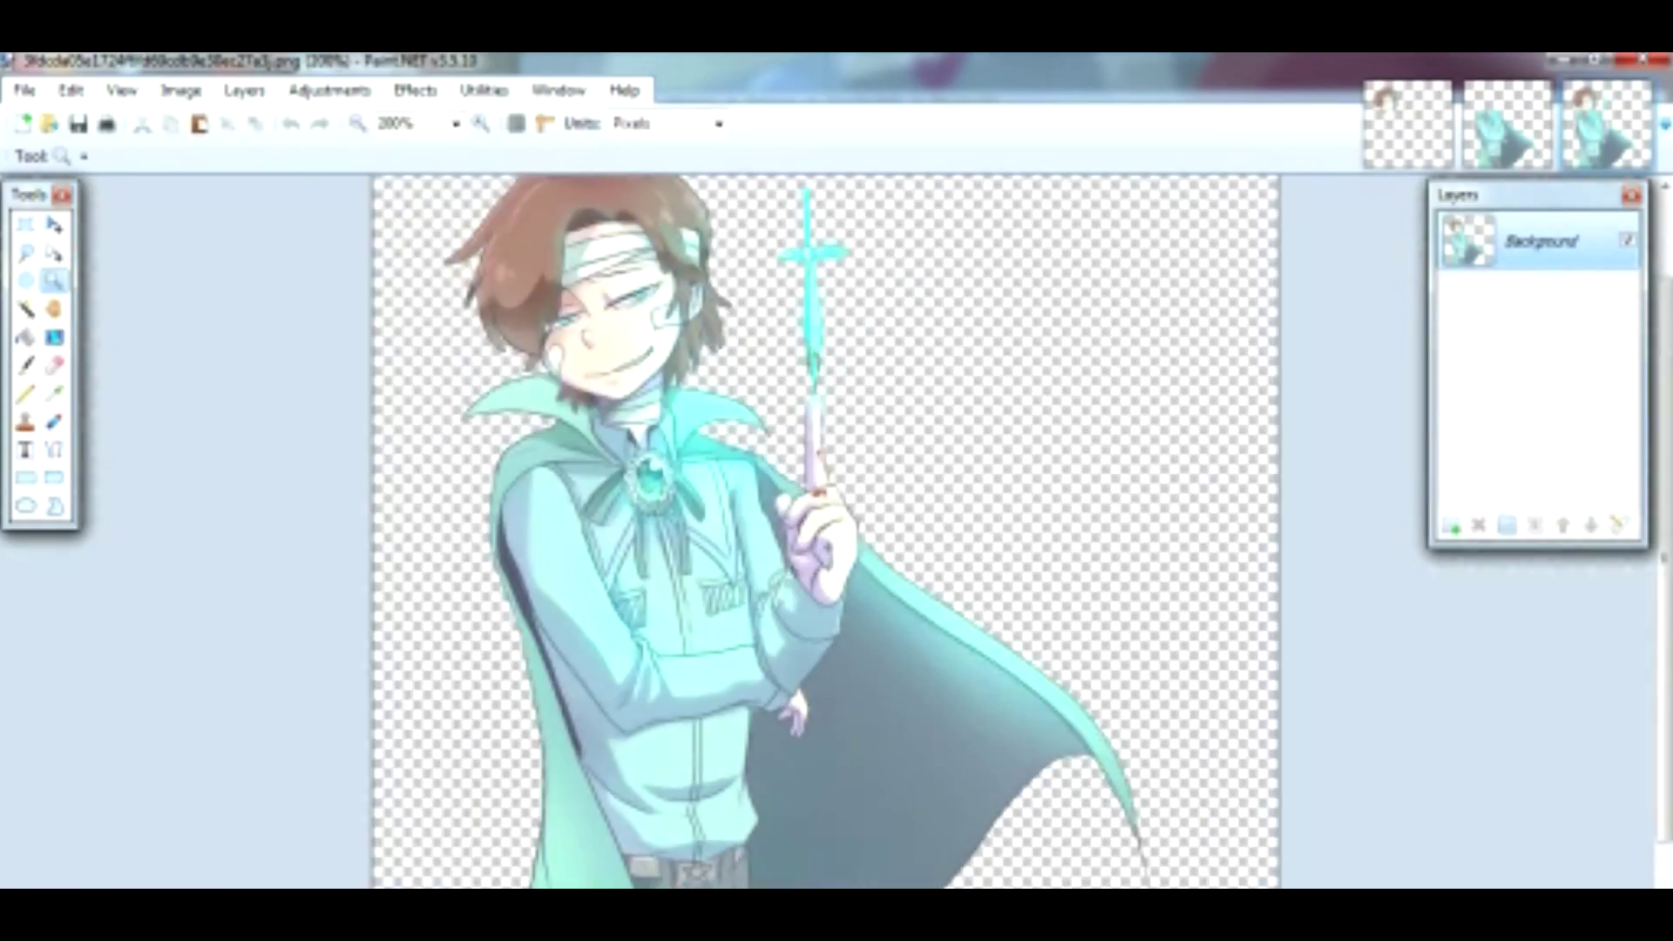
Step: Isolate the raised arm and dagger by erasing the rest of the character with eraser widths of 5, 40 and 250
click(844, 610)
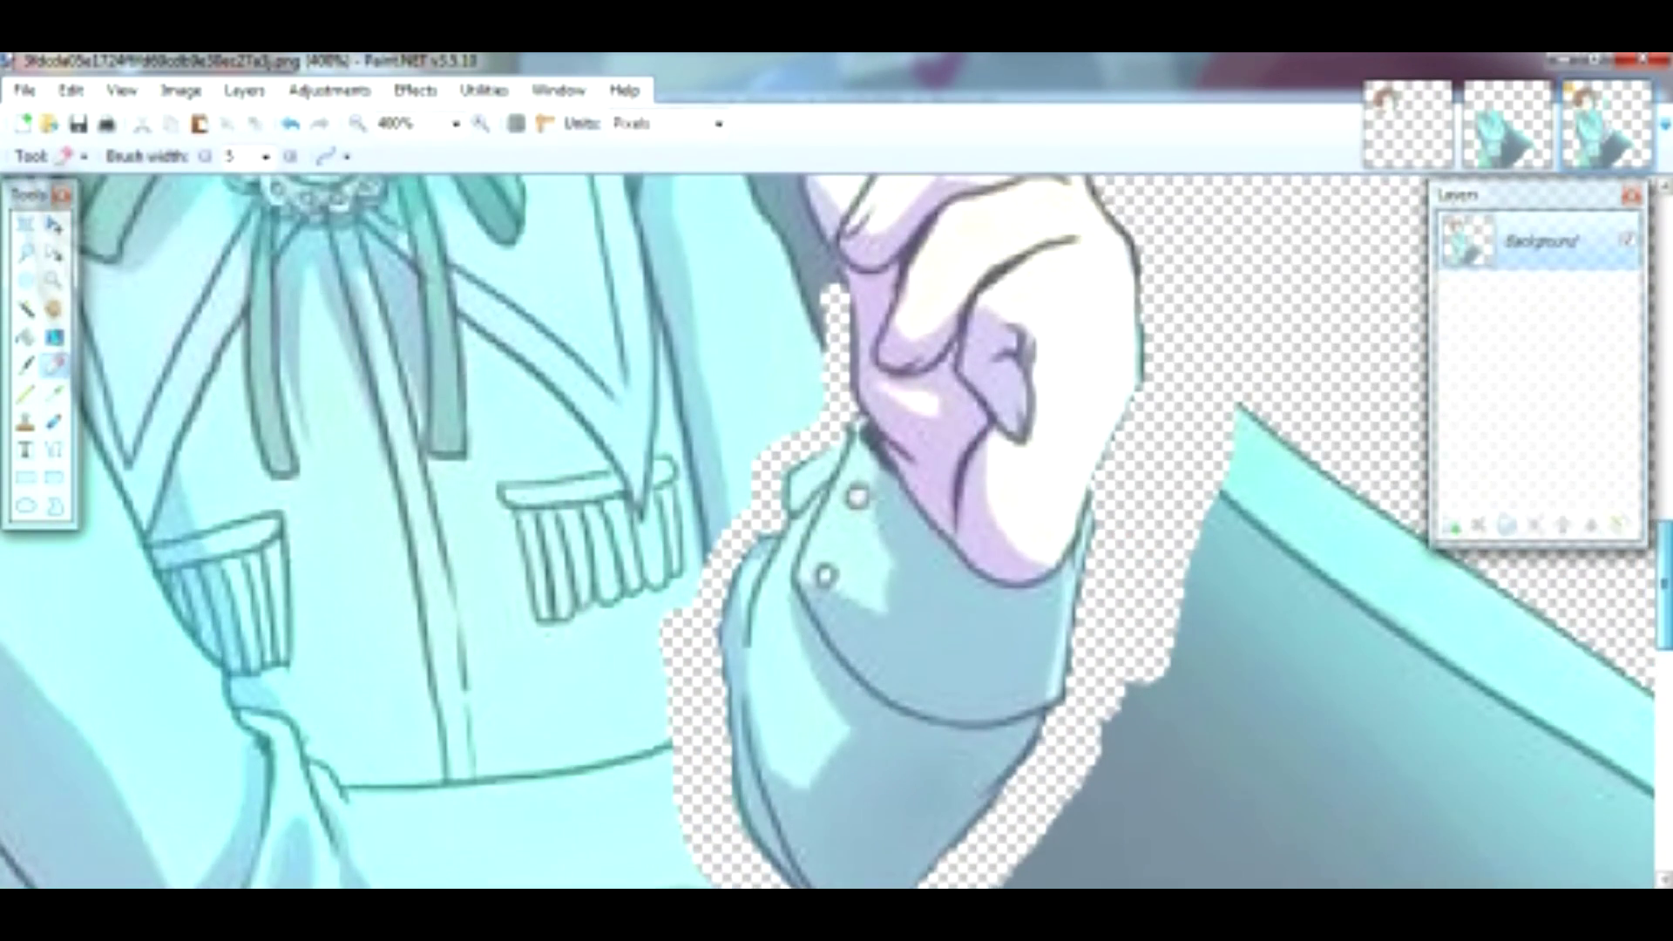
scroll(872, 444, up, 3)
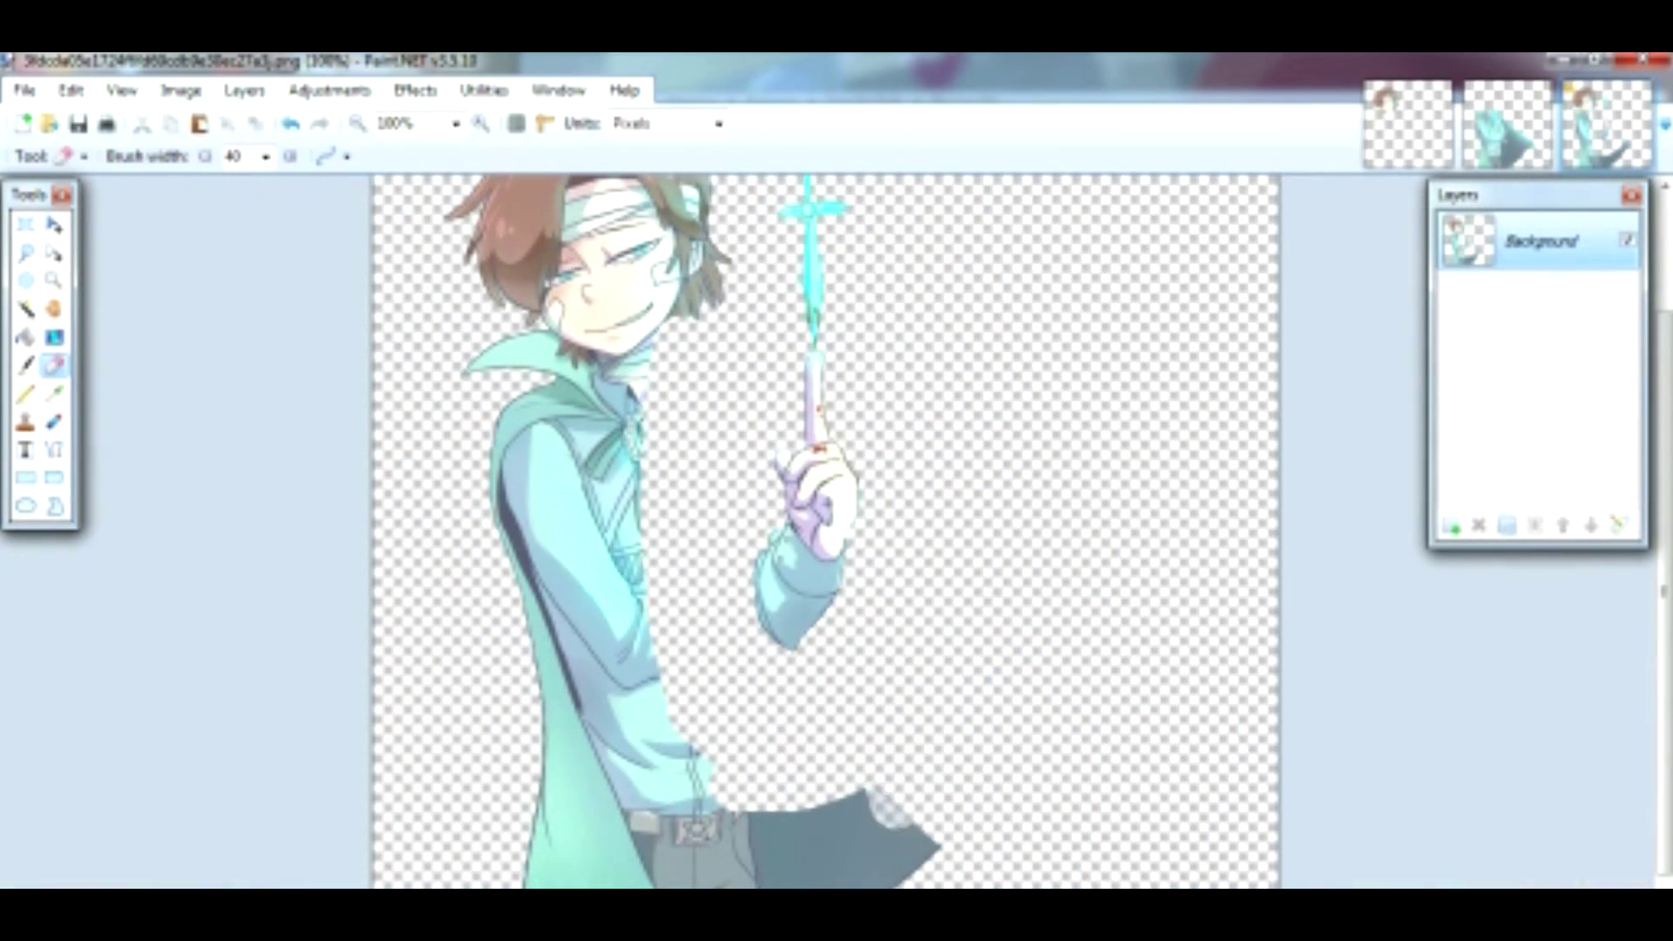
scroll(827, 532, down, 1)
key(z)
key(ctrl+minus)
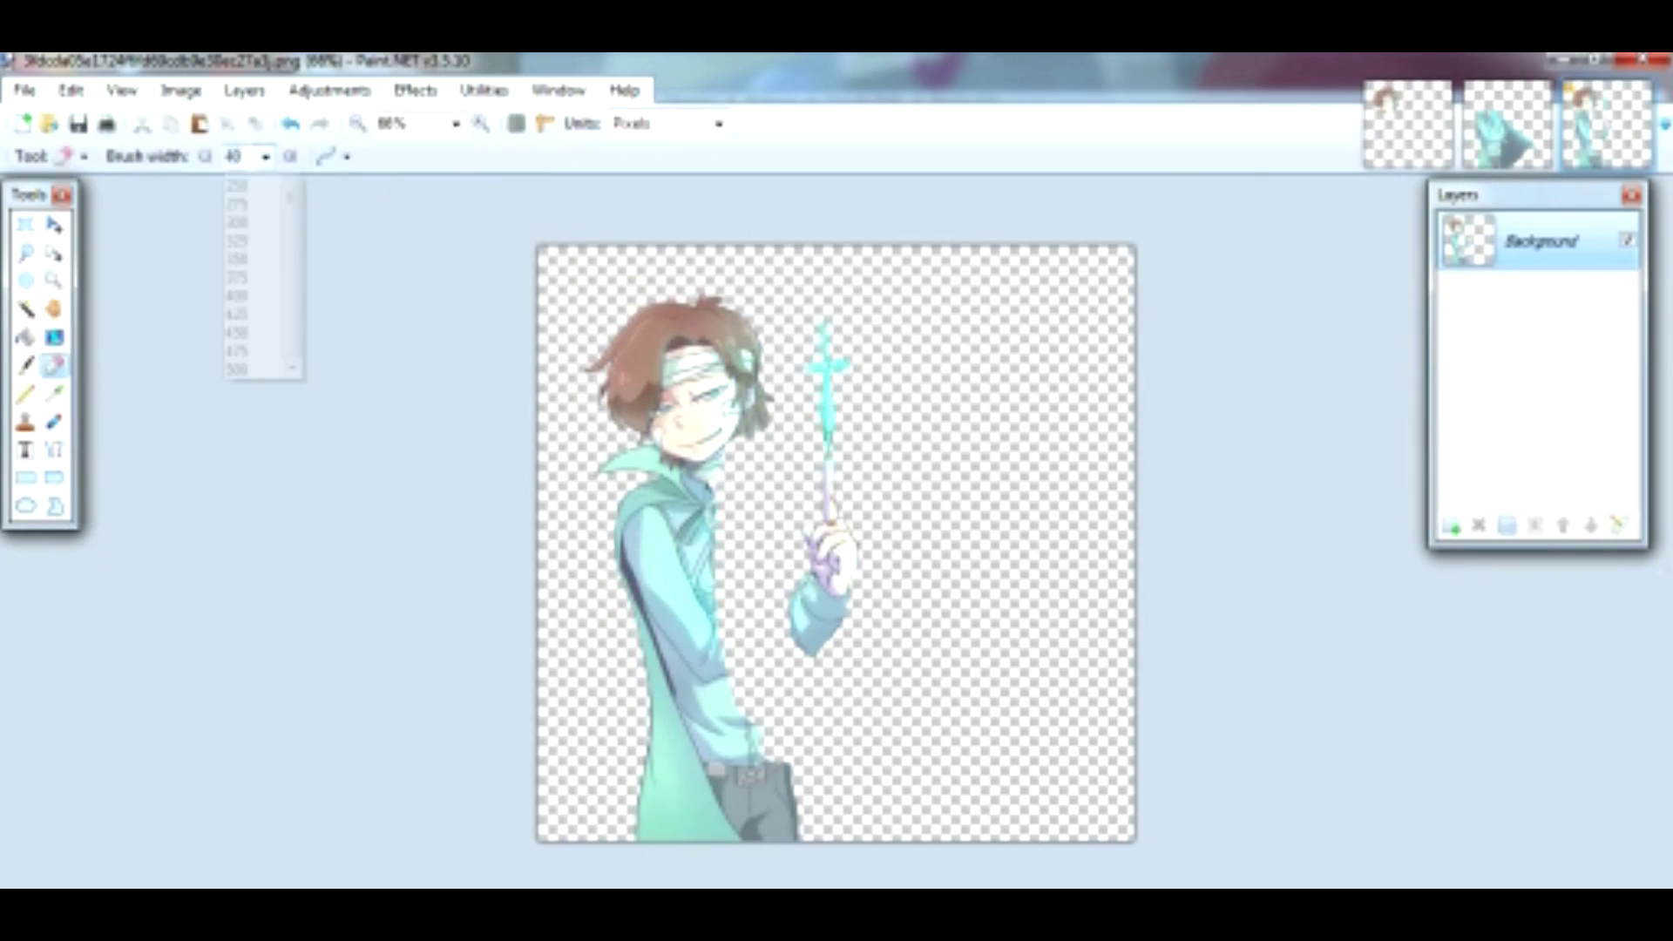
click(236, 186)
drag(680, 340, 701, 741)
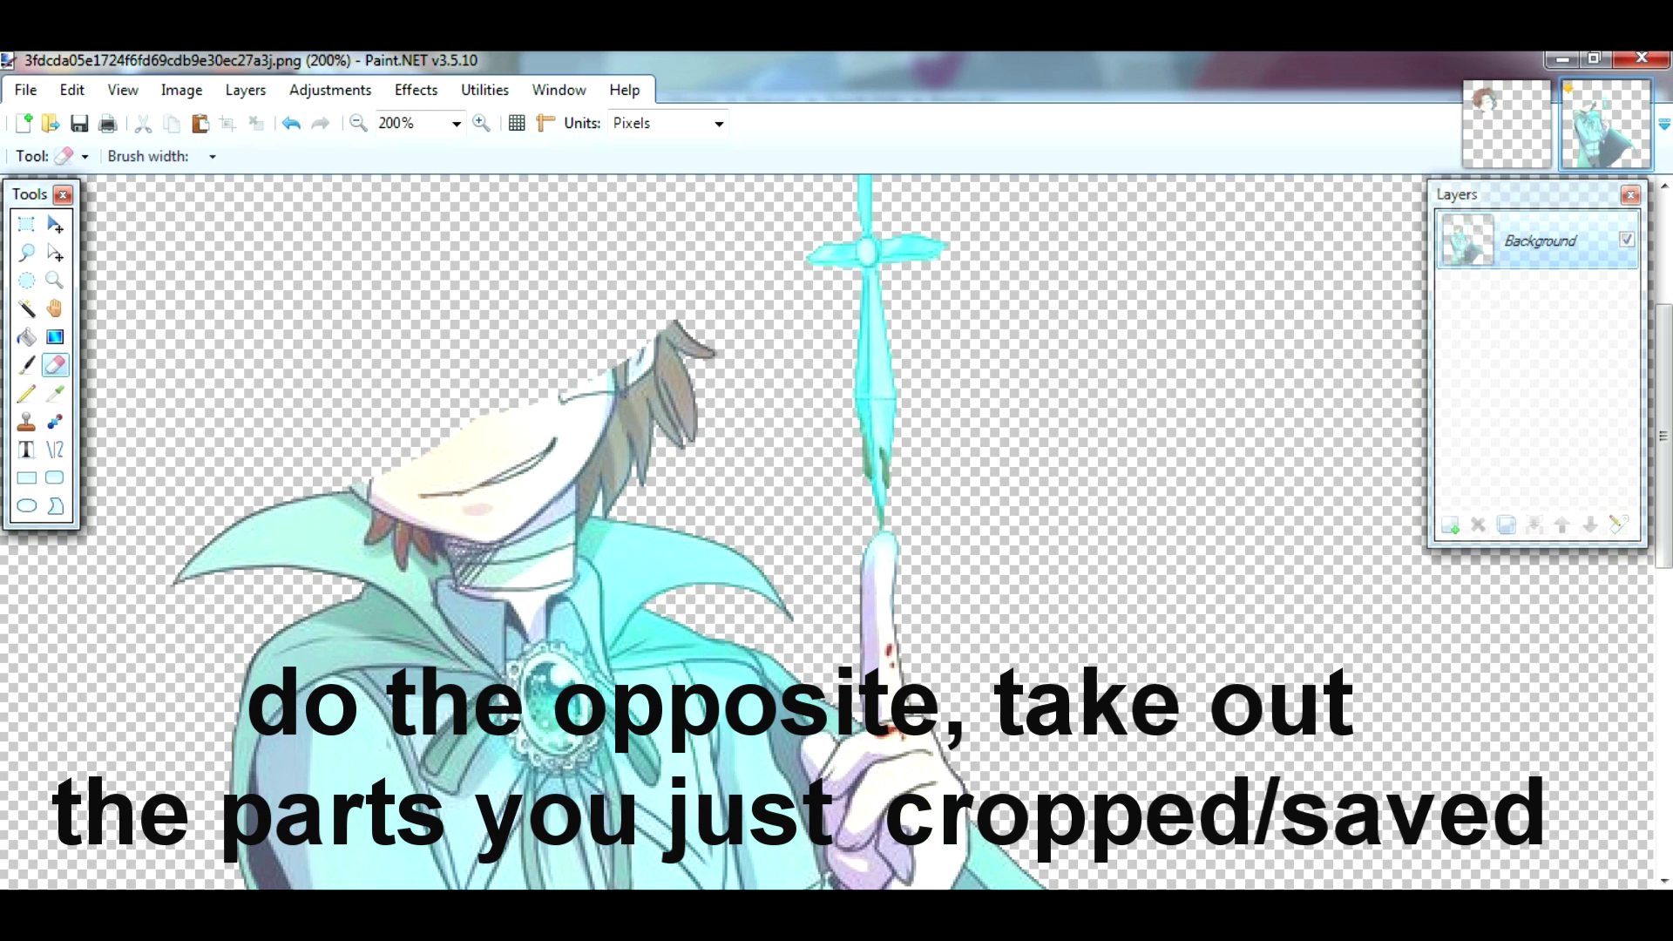
Step: Erase the remaining face and hair above the collar of the body image with a width-12 eraser
click(266, 156)
click(237, 312)
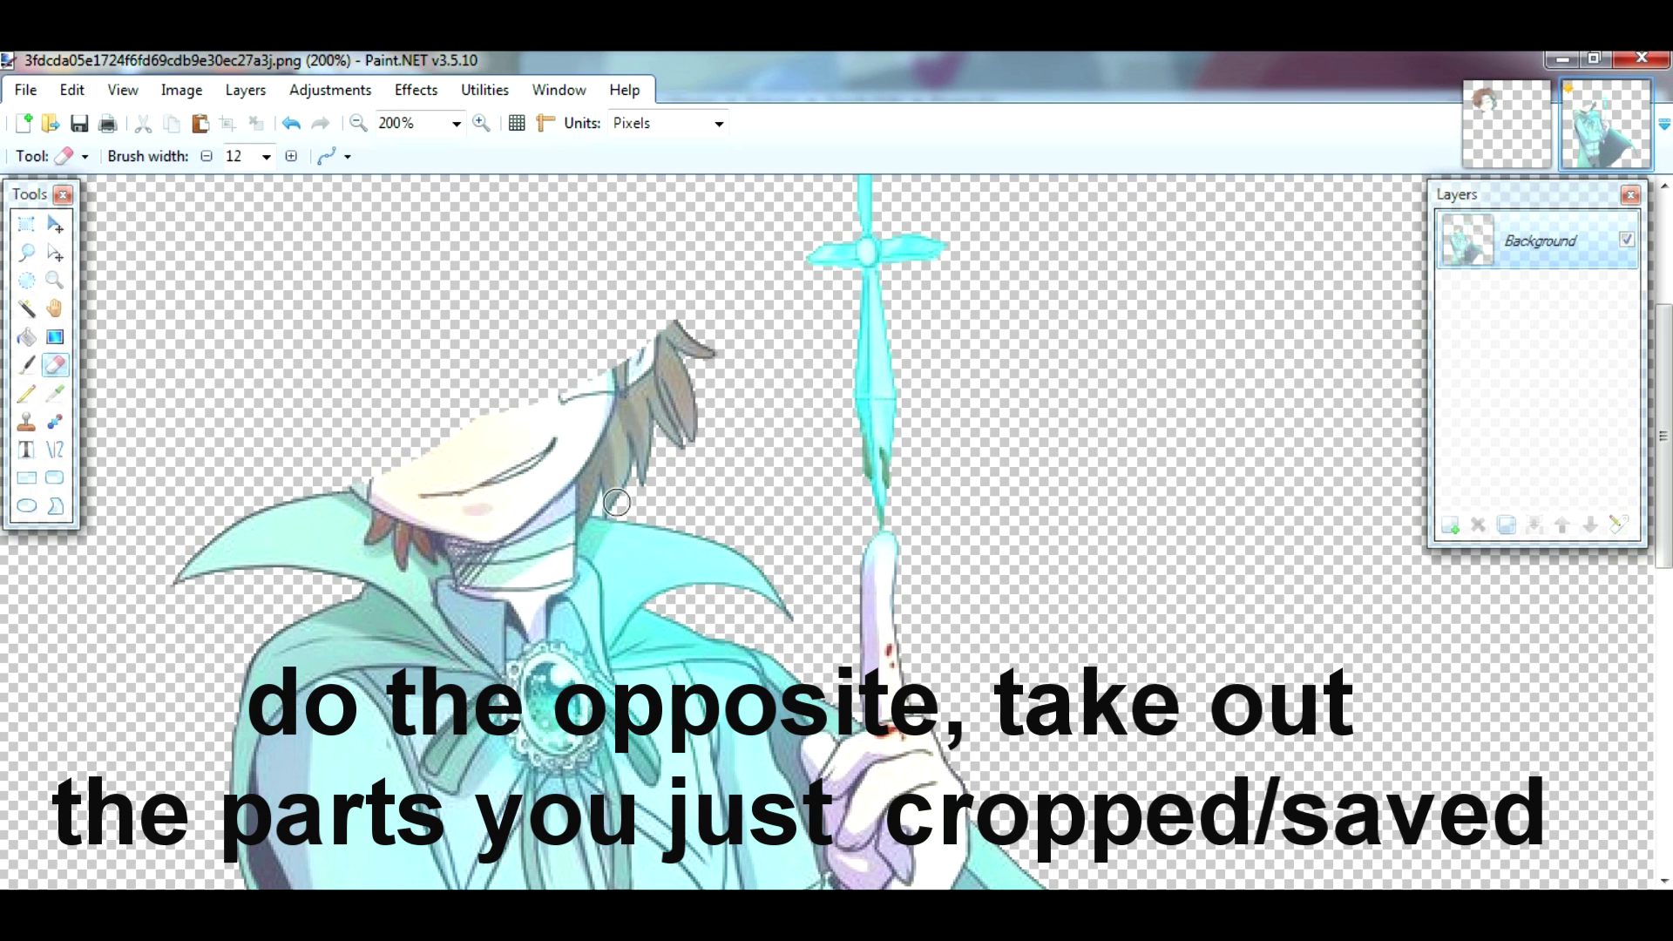
drag(702, 342, 632, 484)
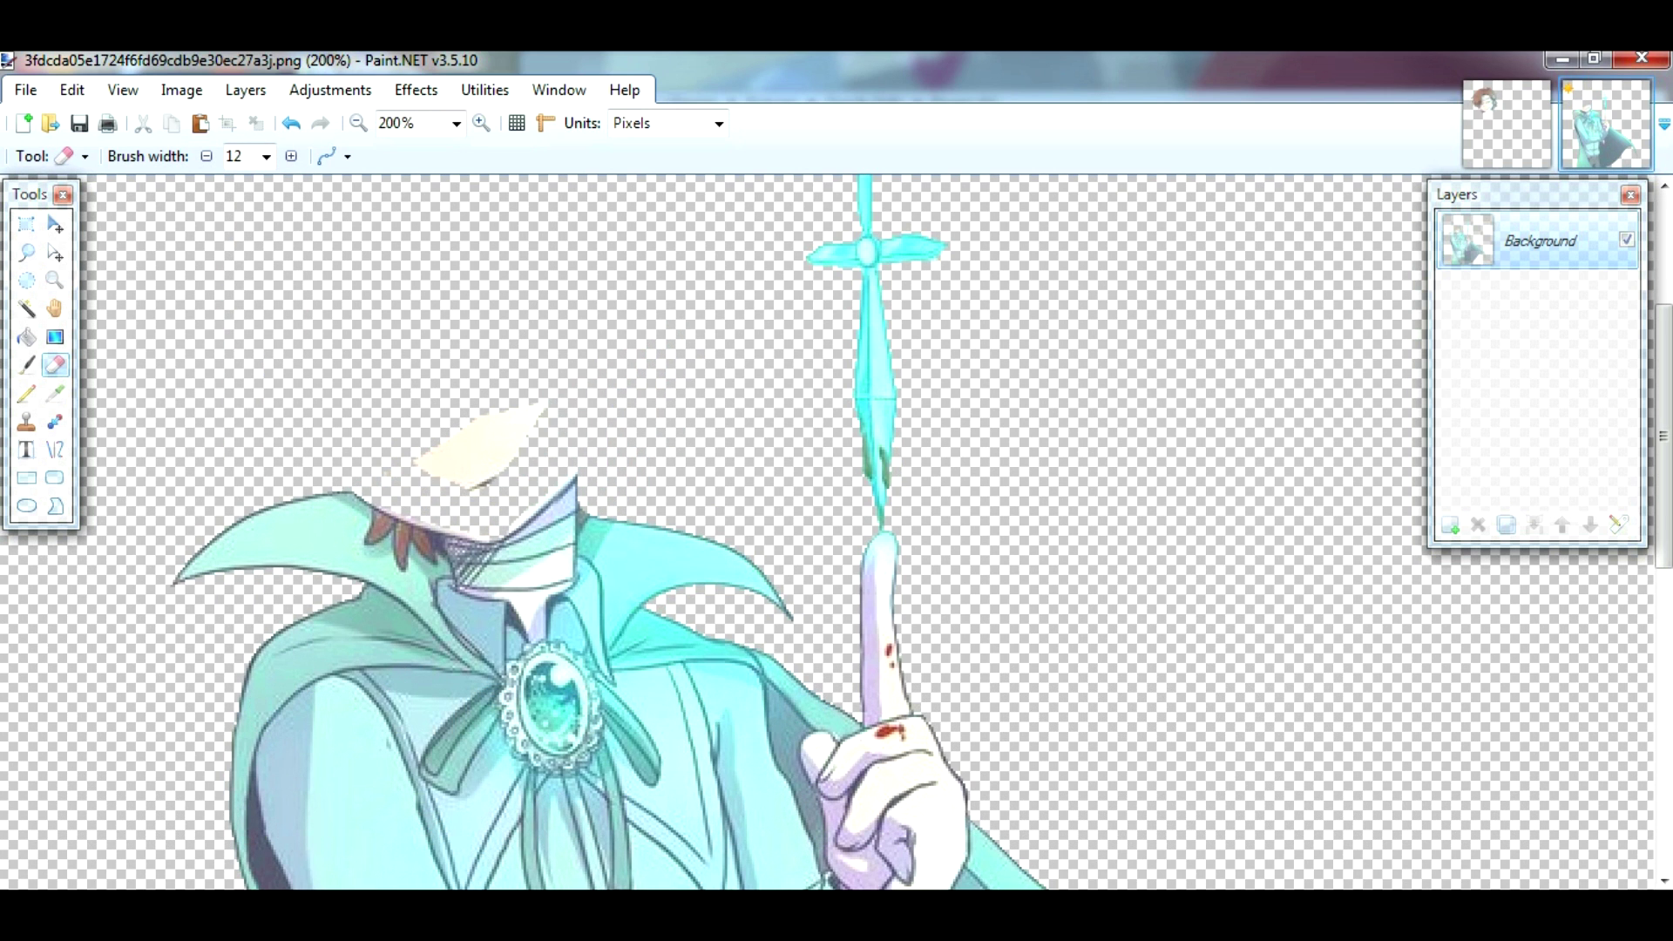
Step: Paint over the hair on the collar with a width-2 brush and extend the bandaged neck upward into the removed head area
key(ctrl+plus)
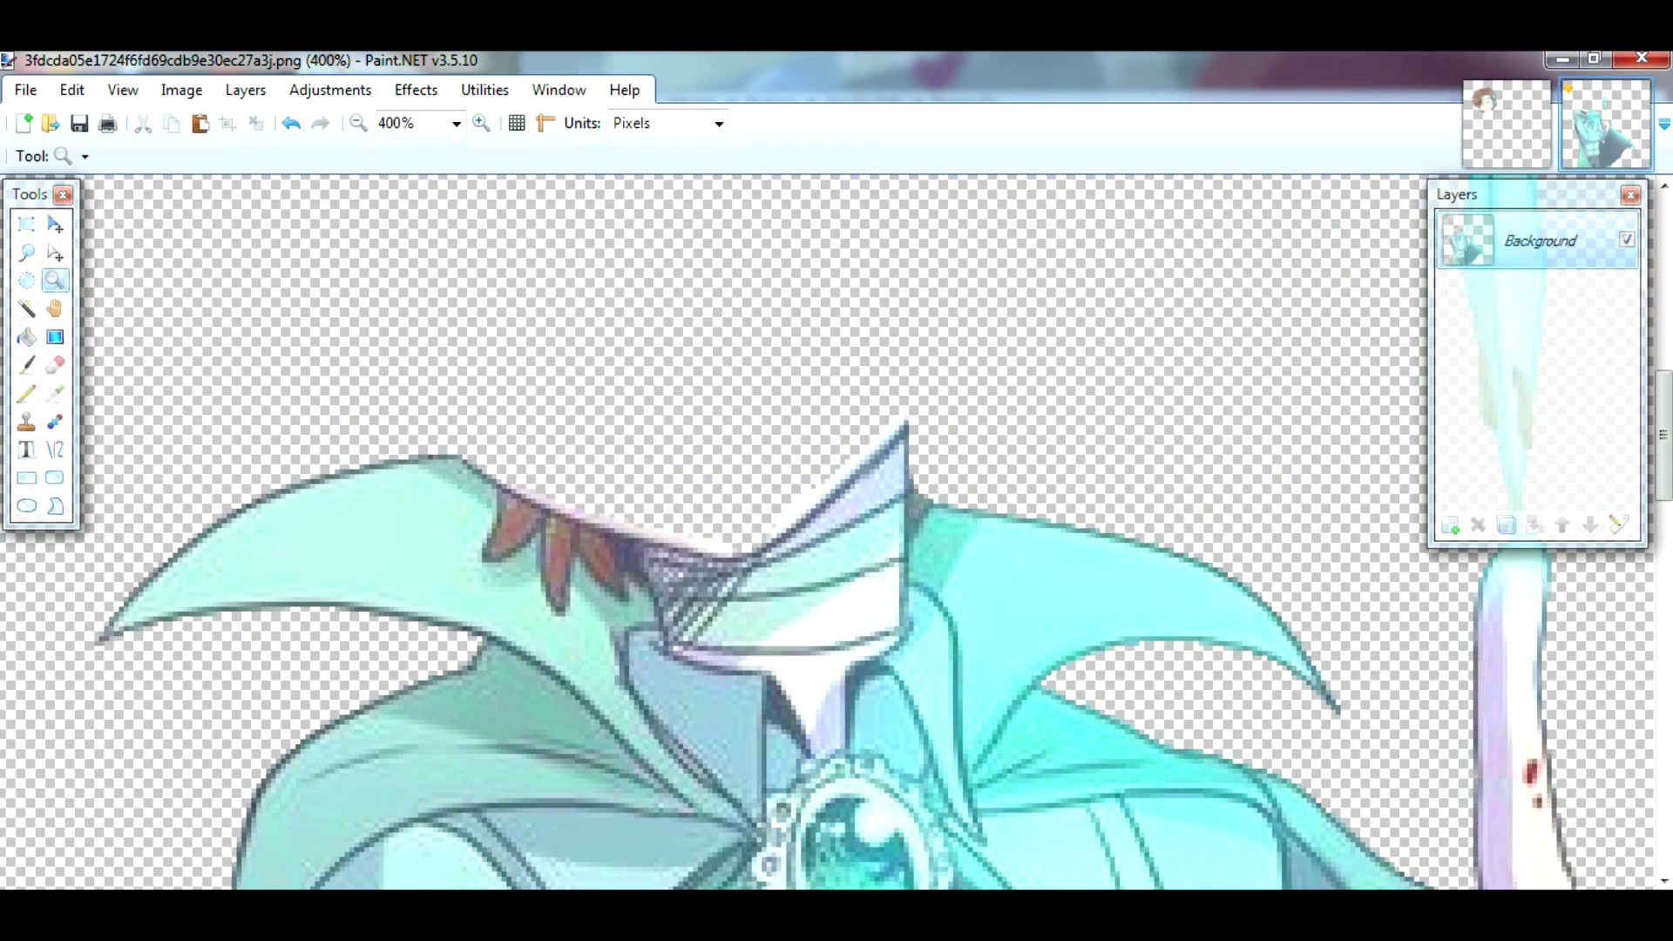
click(27, 365)
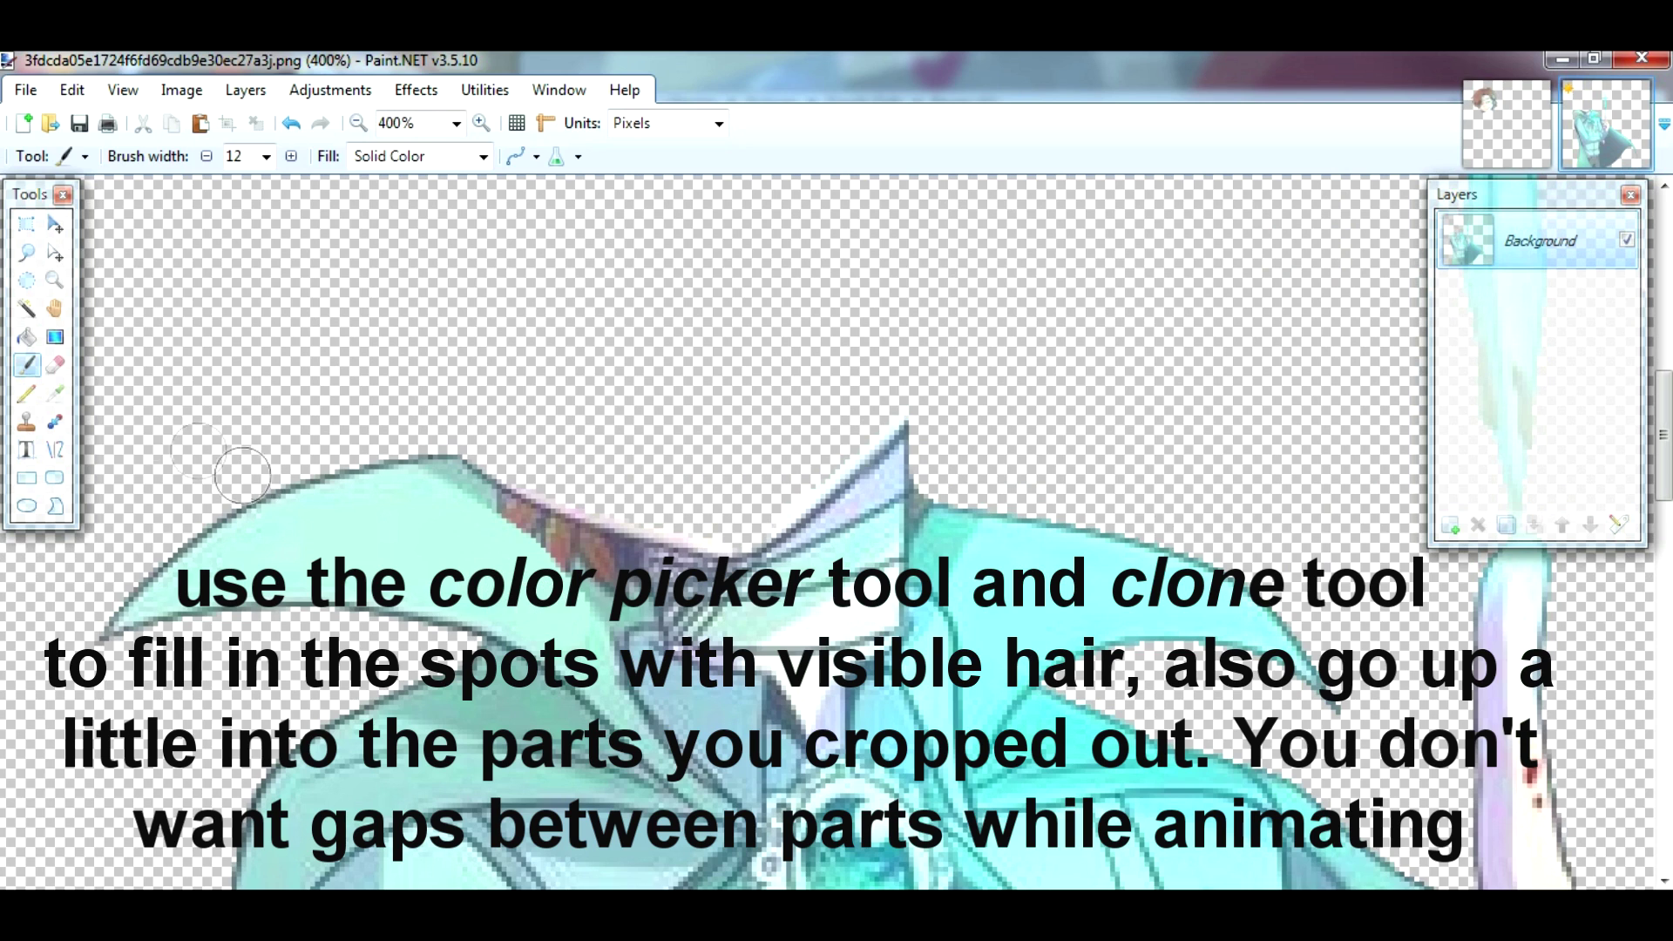
key(ctrl+plus)
click(26, 364)
click(266, 156)
click(236, 190)
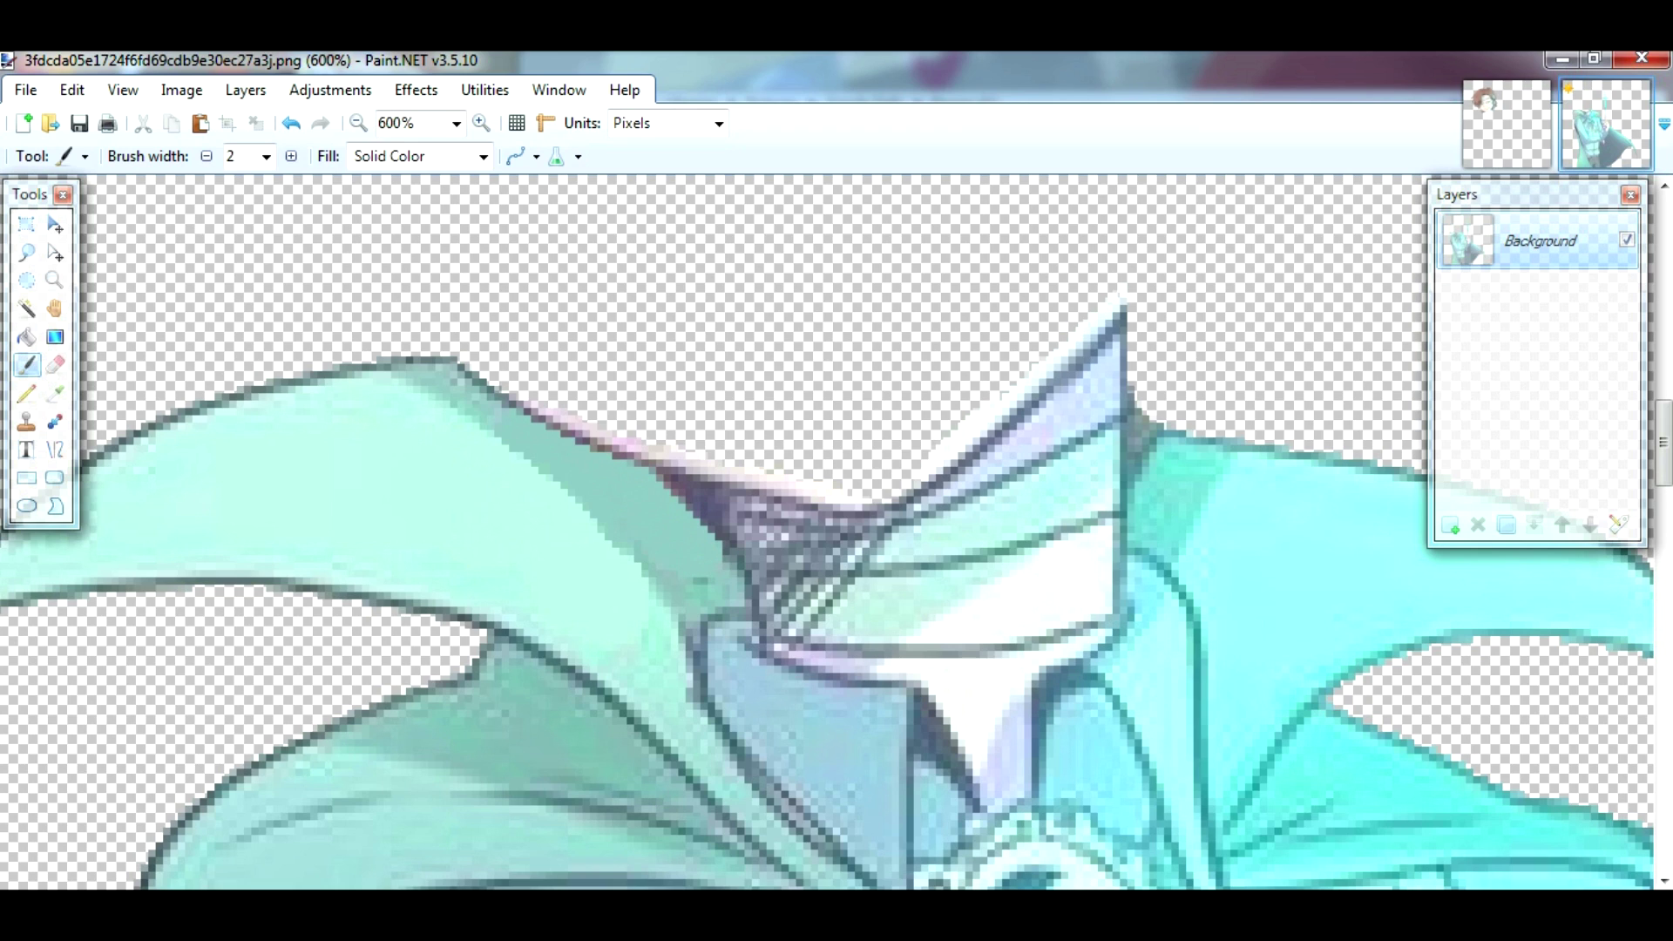
click(55, 364)
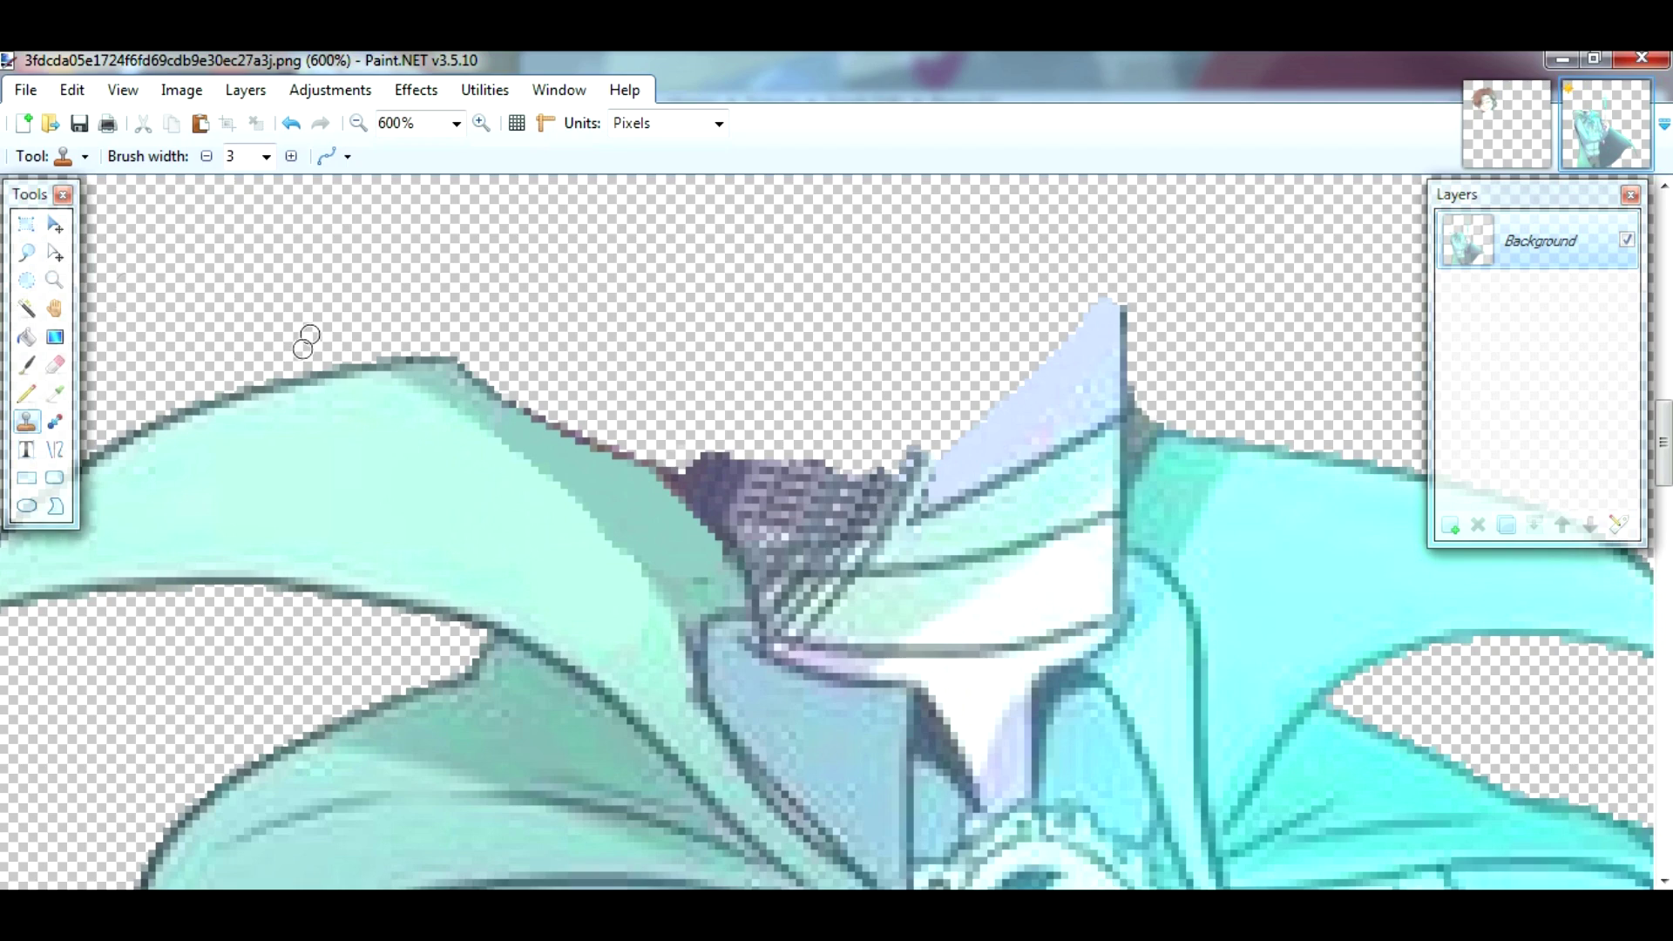
Step: Erase the raised finger and dagger from the body image with the eraser set to width 85
scroll(836, 532, down, 8)
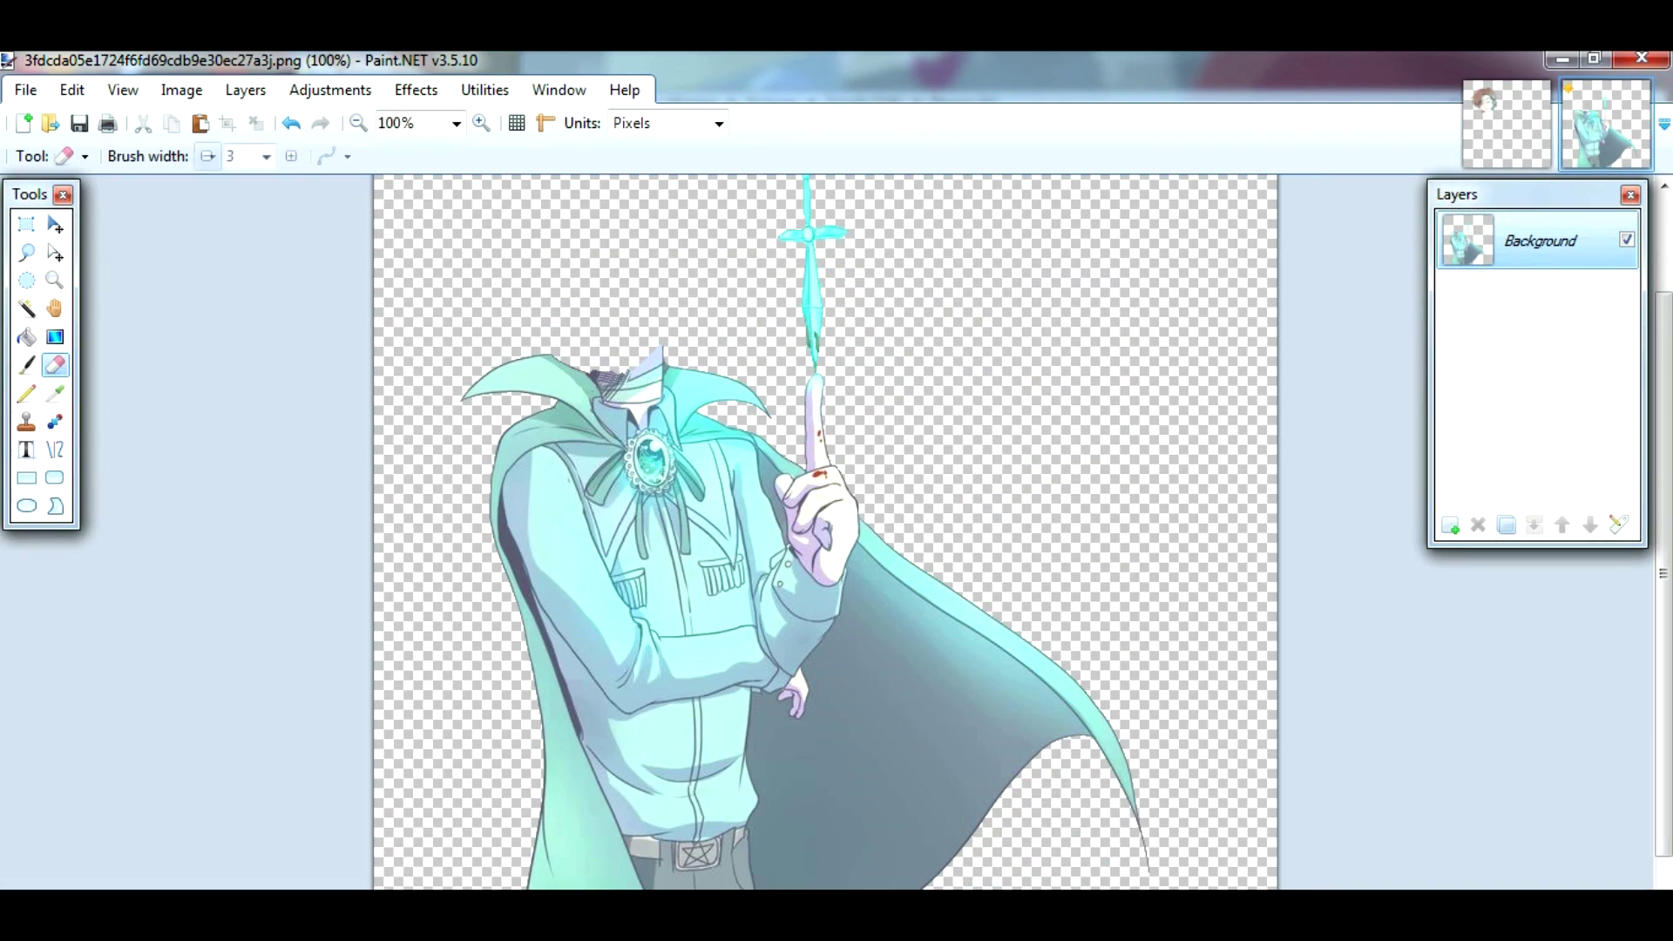
click(266, 156)
click(244, 572)
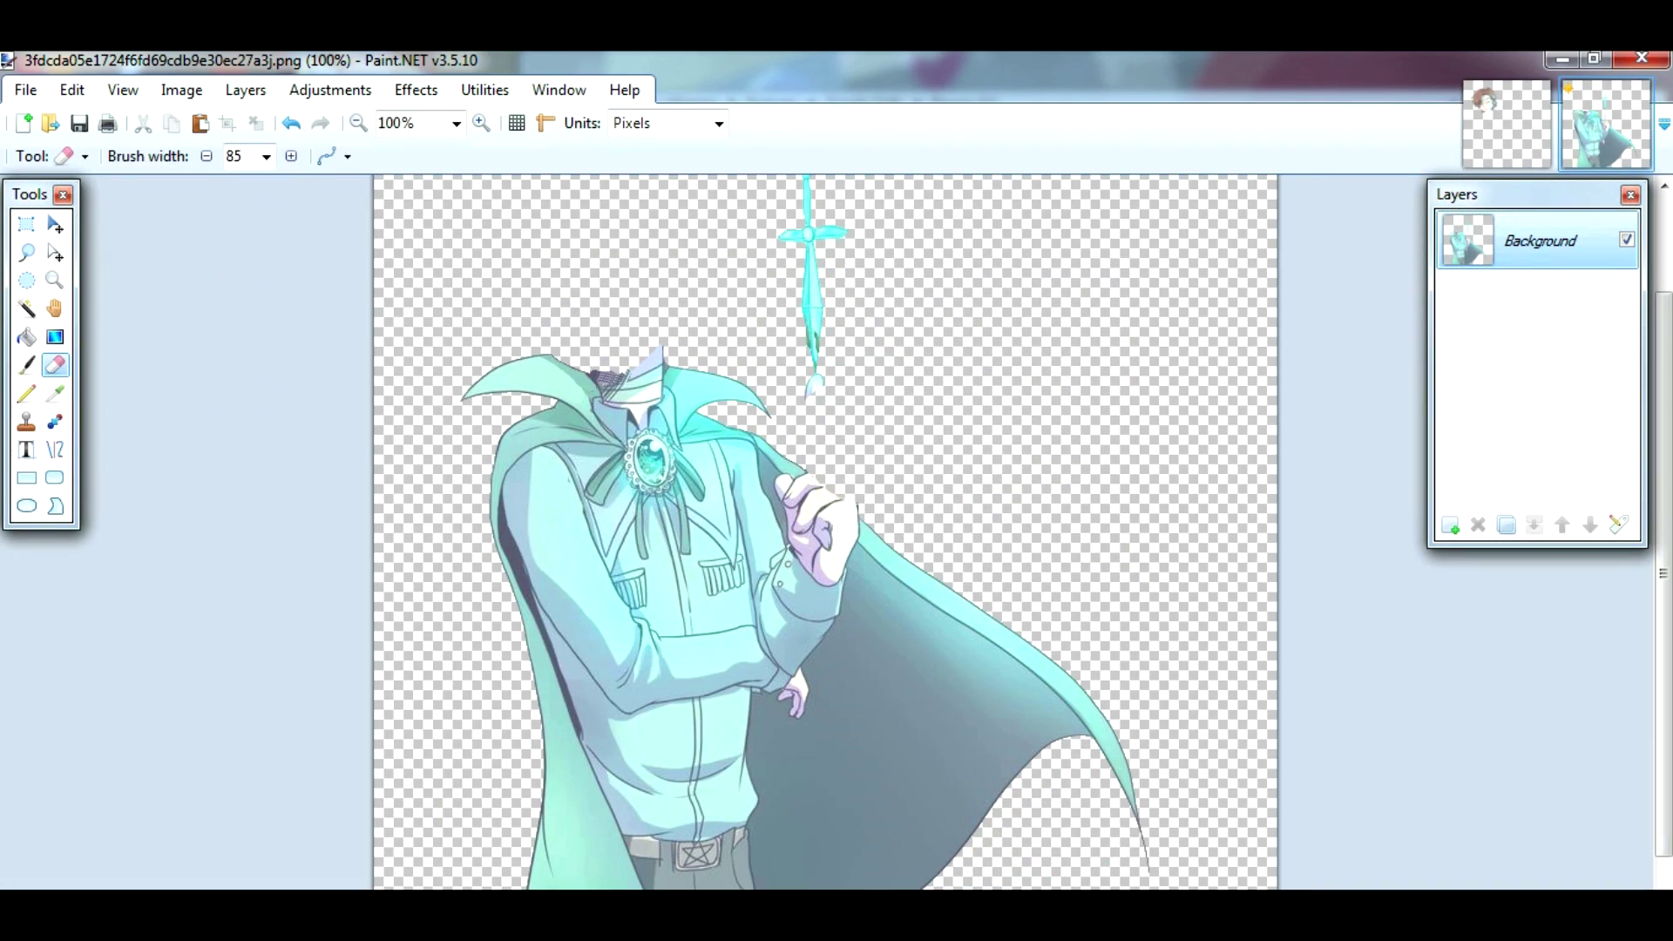
Step: Fill the removed arm and hand area with matching cape and sleeve colours, using a width-11 brush for the cape, and save the image
key(z)
scroll(880, 563, up, 3)
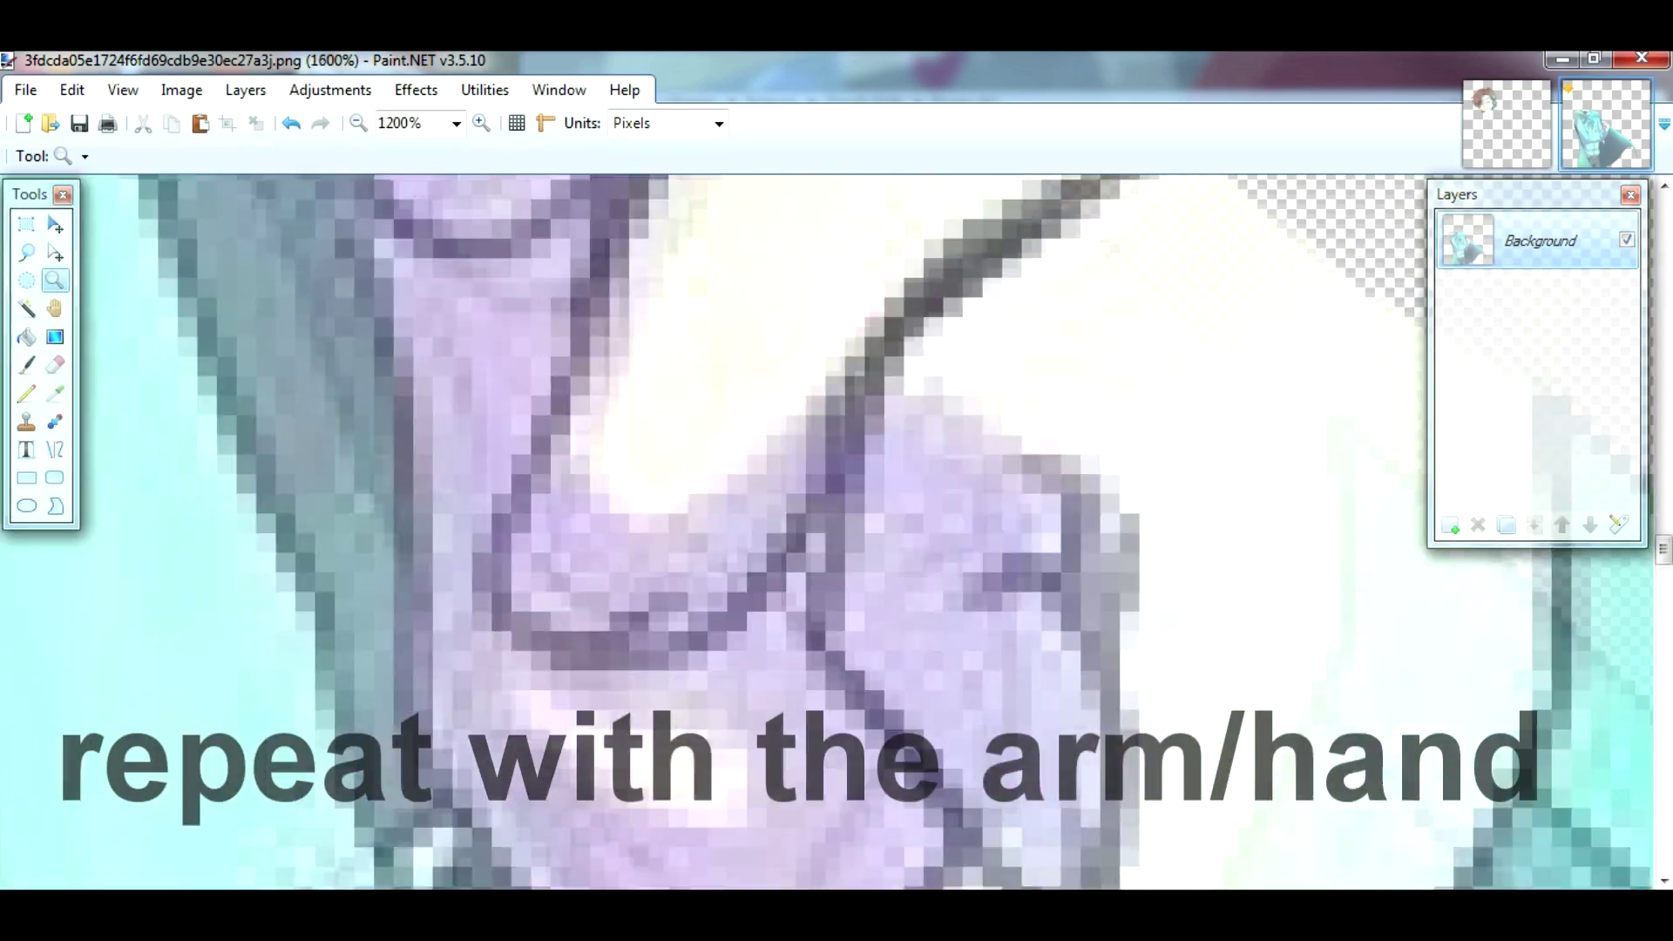
scroll(880, 563, up, 1)
key(k)
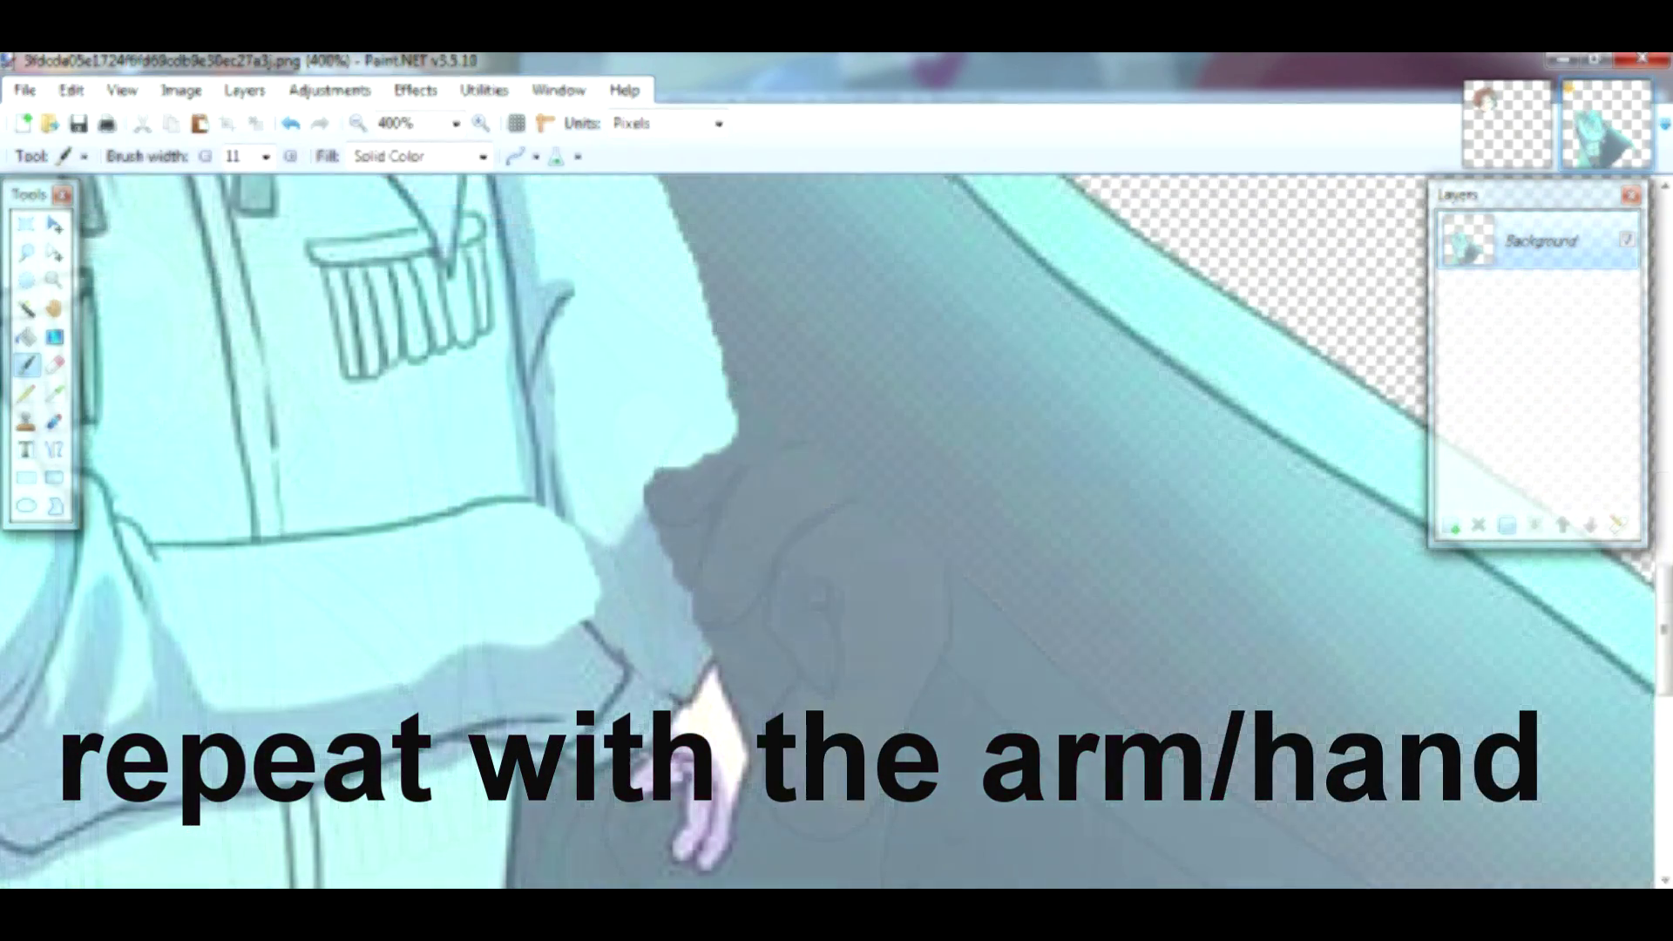
drag(628, 541, 565, 486)
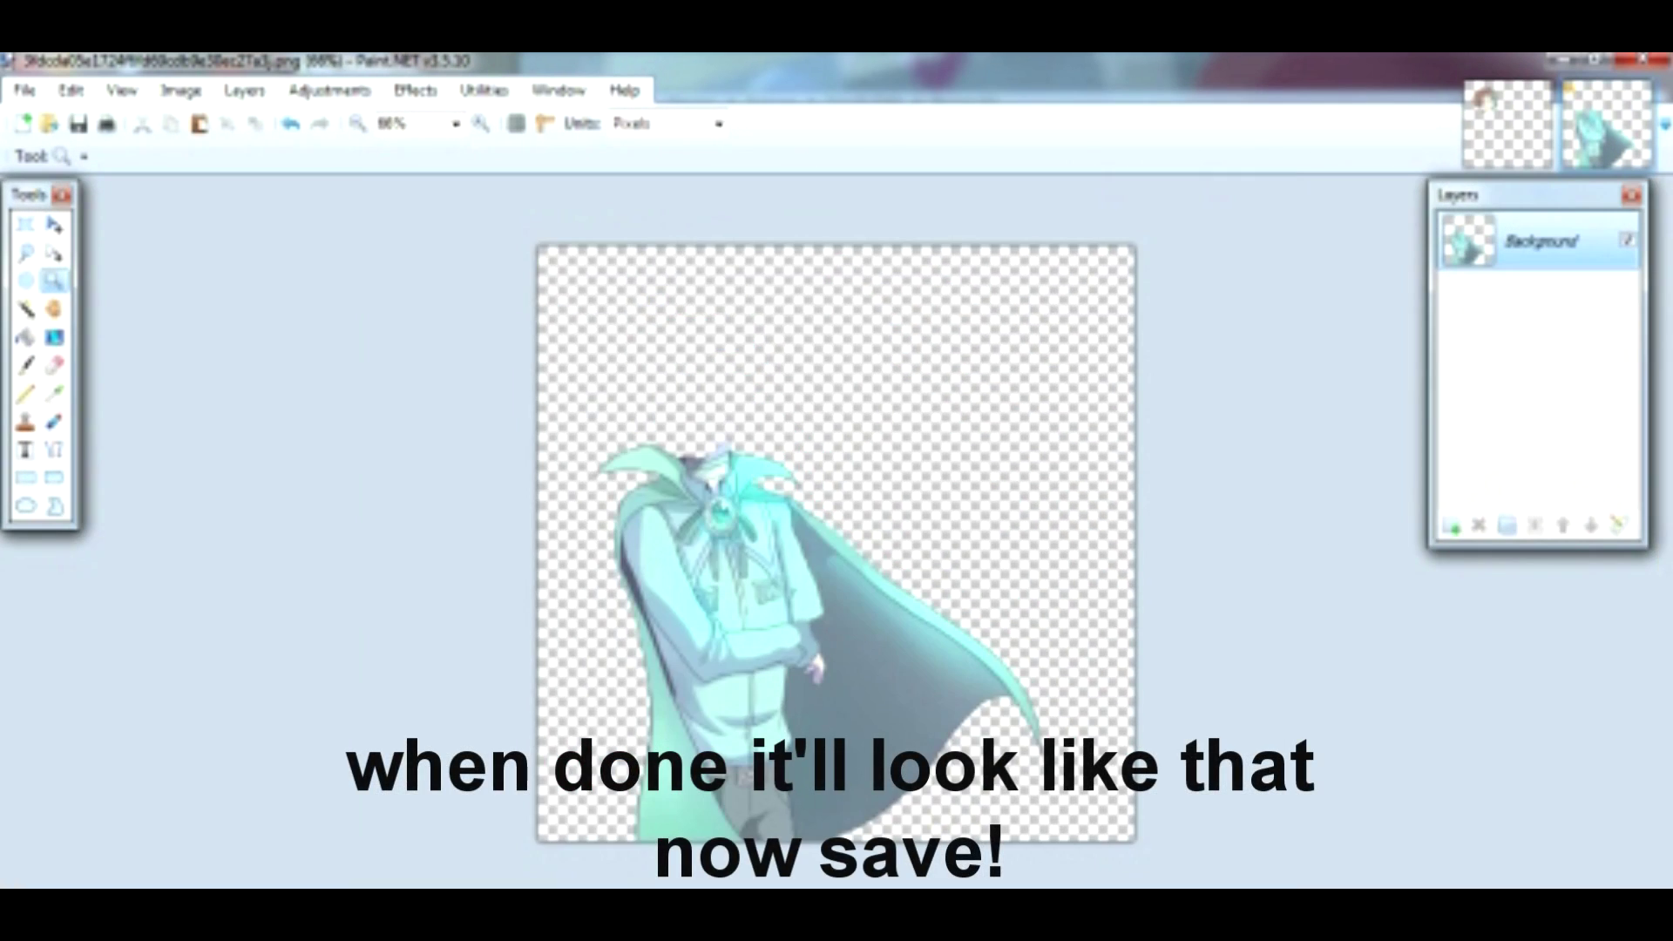
key(alt+f)
key(s)
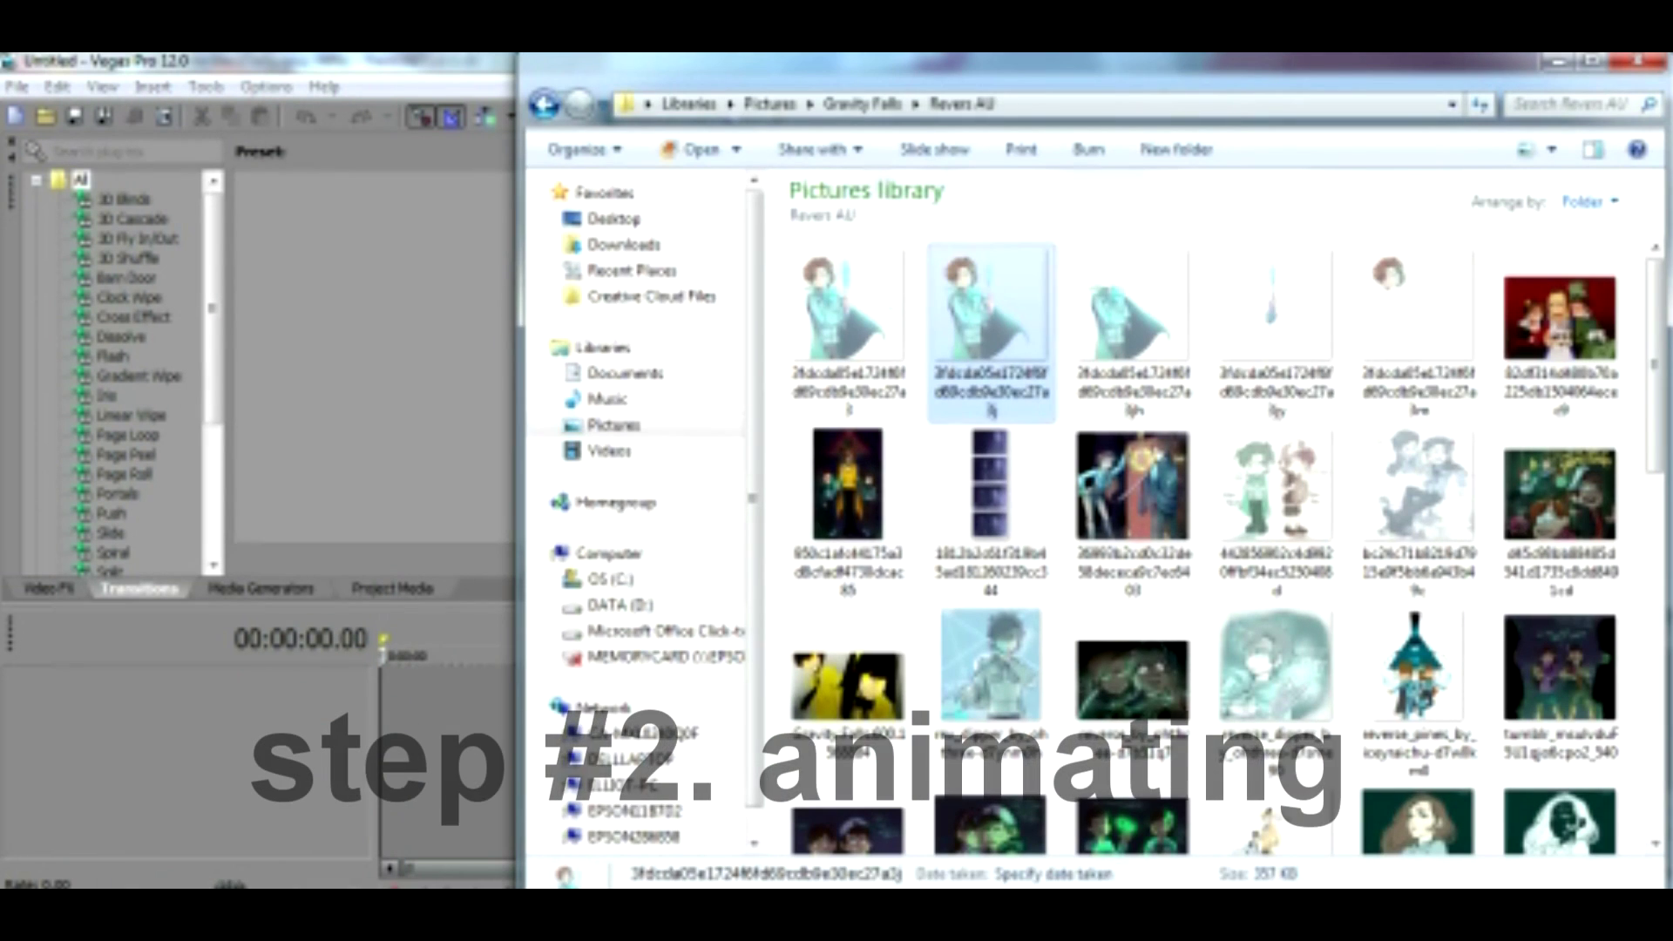
Step: Switch to Vegas Pro and import the body, arm and head cut-out PNG images from the Revers AU folder
click(1132, 331)
shift+click(1419, 331)
drag(1418, 314, 348, 262)
Step: Add a white Solid Color background to the timeline from the generated media
click(261, 588)
click(309, 231)
drag(304, 189, 433, 706)
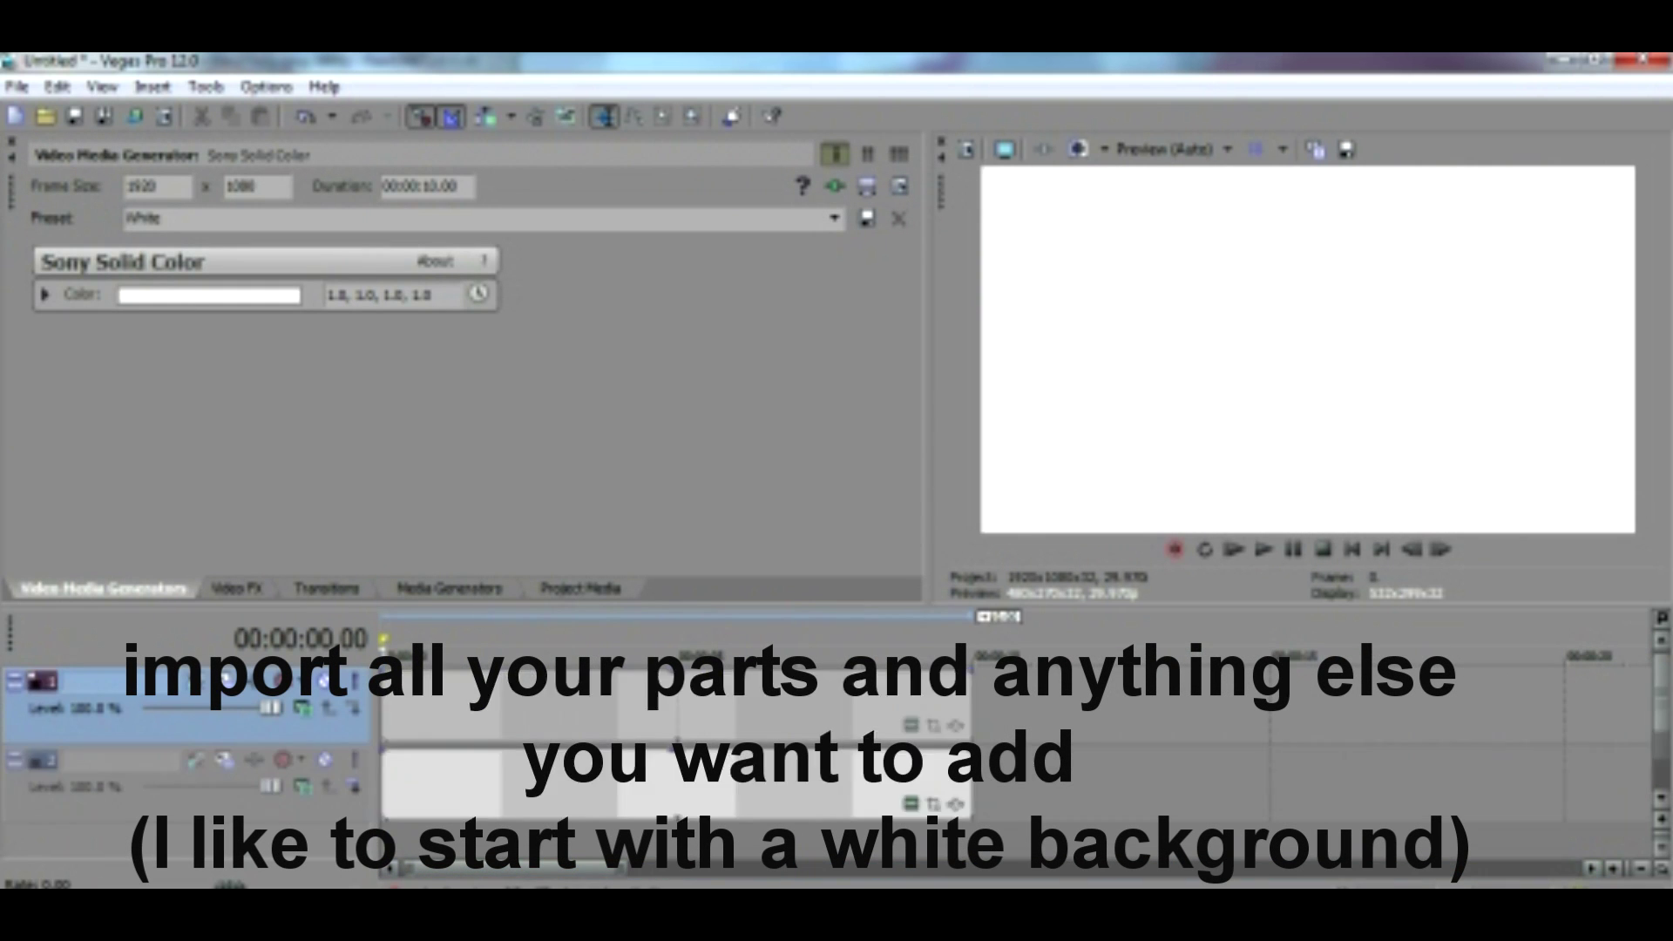
Step: Place the body, arm and head images on separate tracks above the white background, starting at time zero
click(314, 217)
drag(470, 218, 640, 800)
click(784, 218)
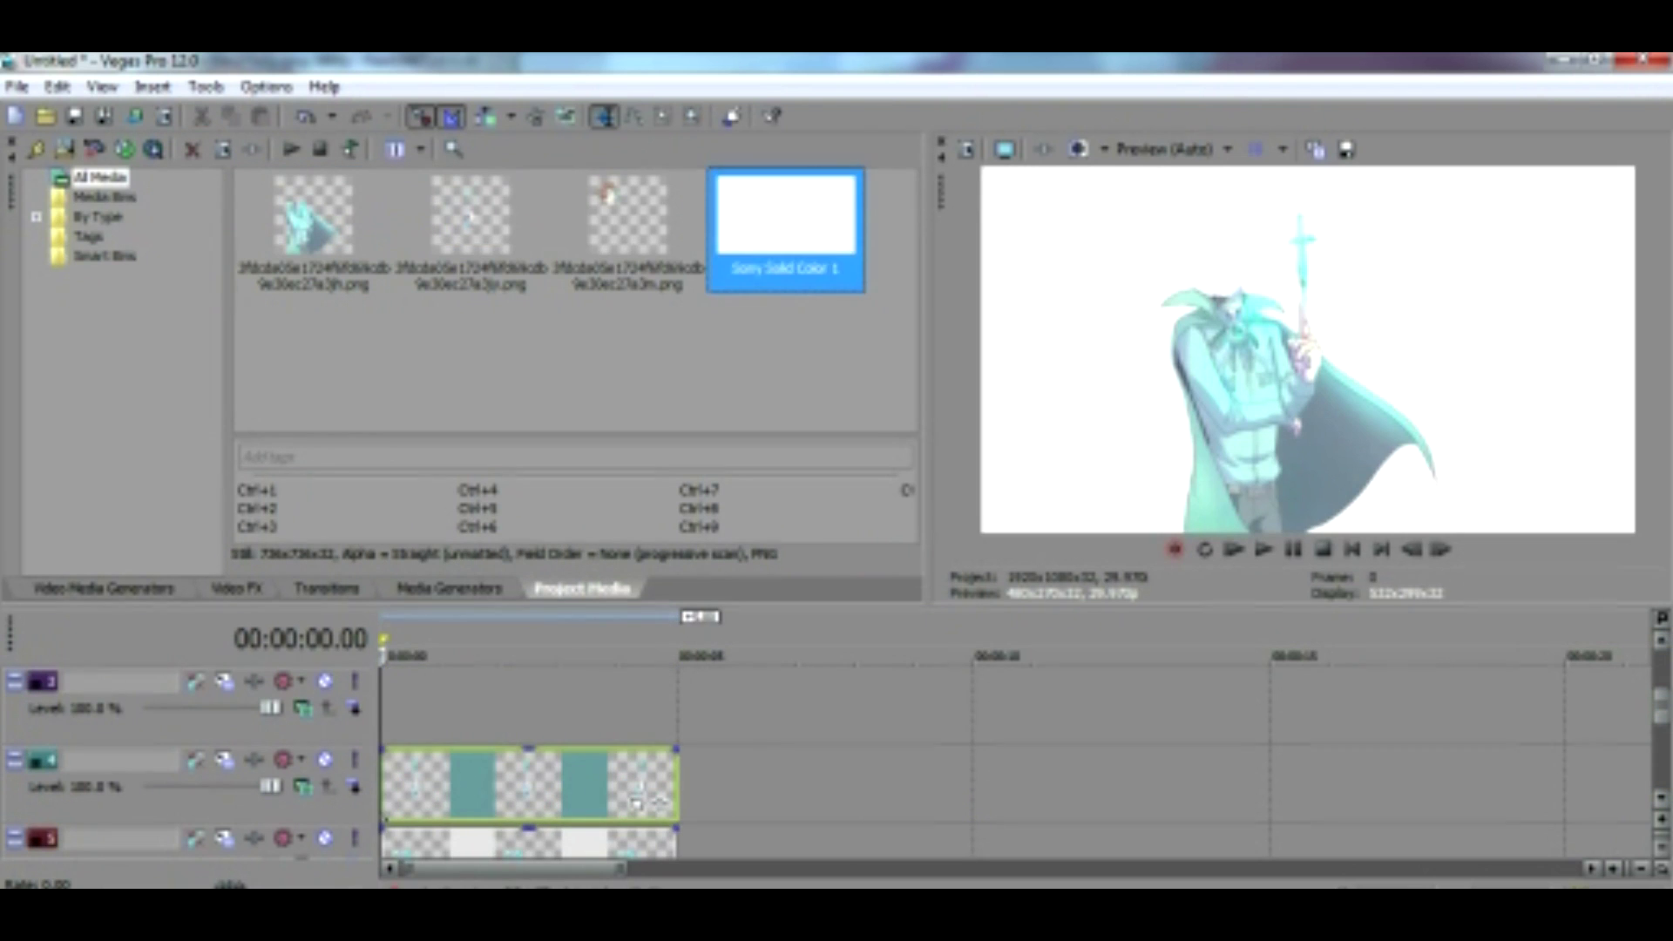
drag(627, 218, 522, 706)
Step: Apply the 16:9 Widescreen TV aspect ratio crop to the head, arm and body events, and rotate the arm at the 2-second mark
click(637, 726)
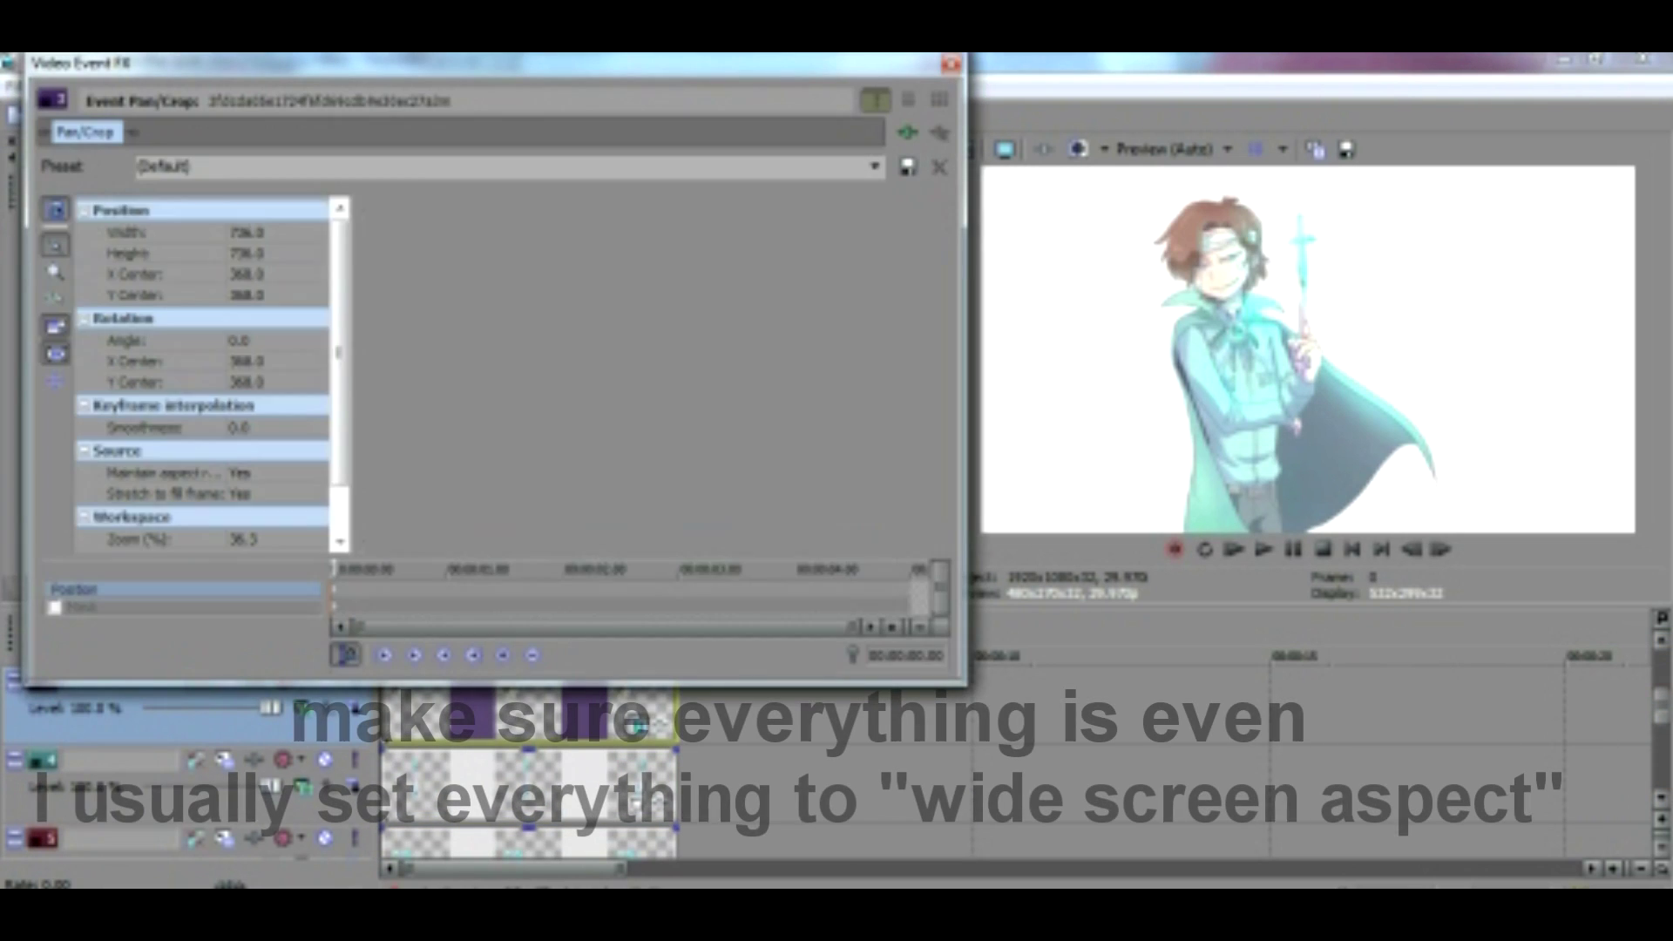
click(874, 166)
click(261, 214)
click(874, 166)
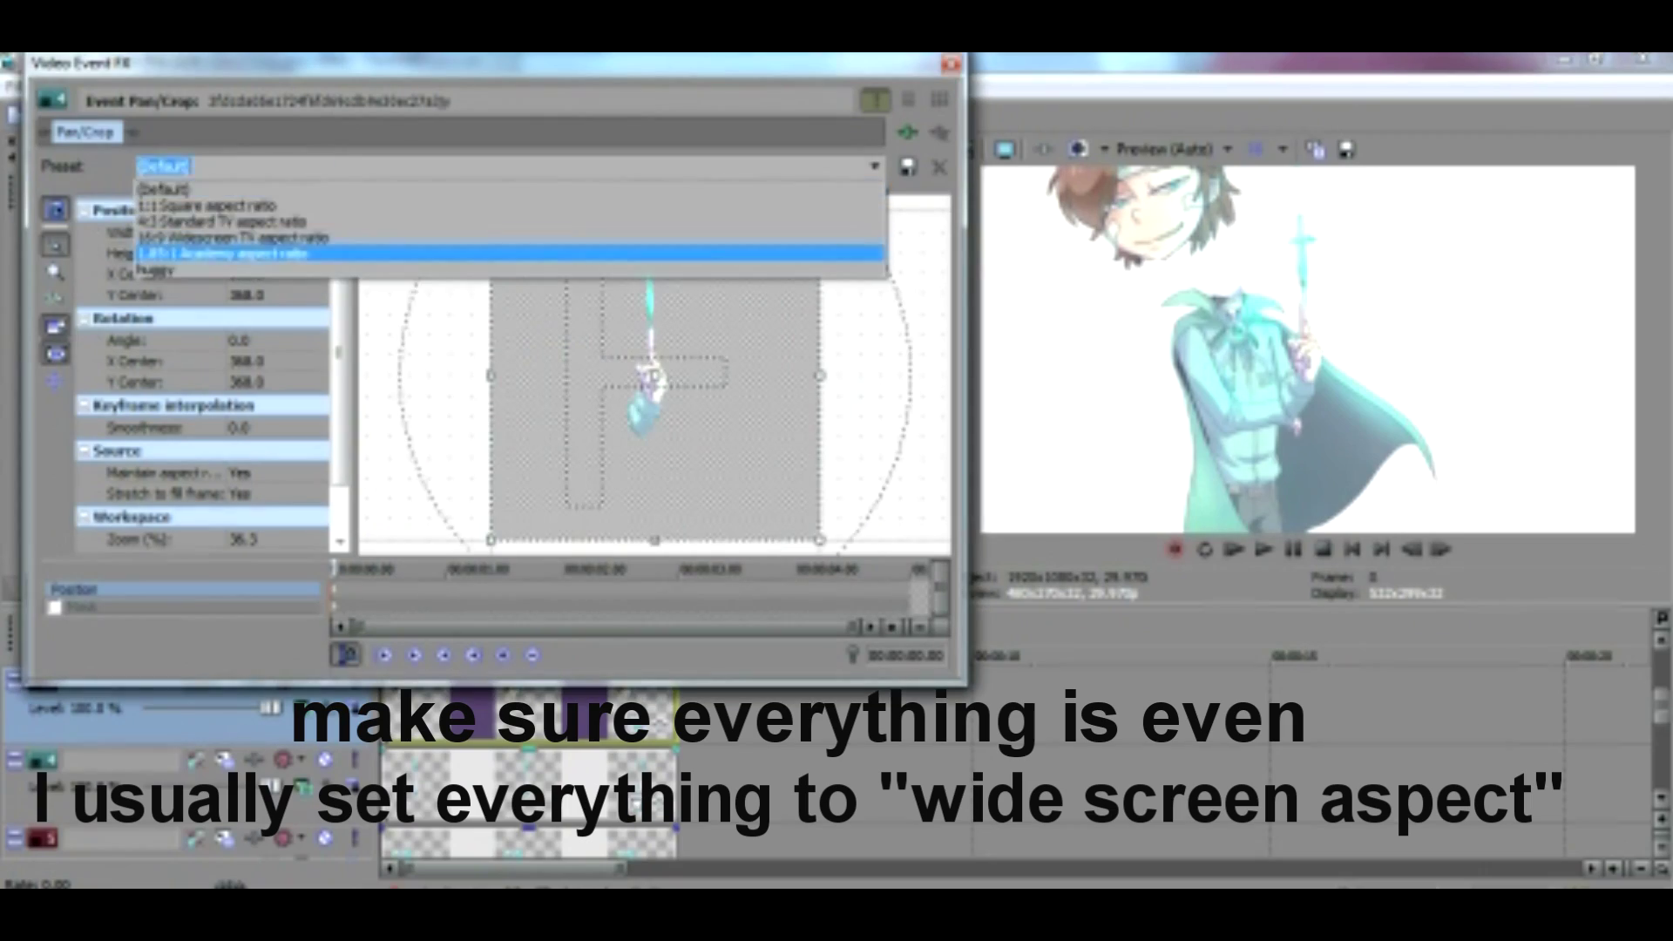
click(262, 250)
click(522, 784)
click(875, 166)
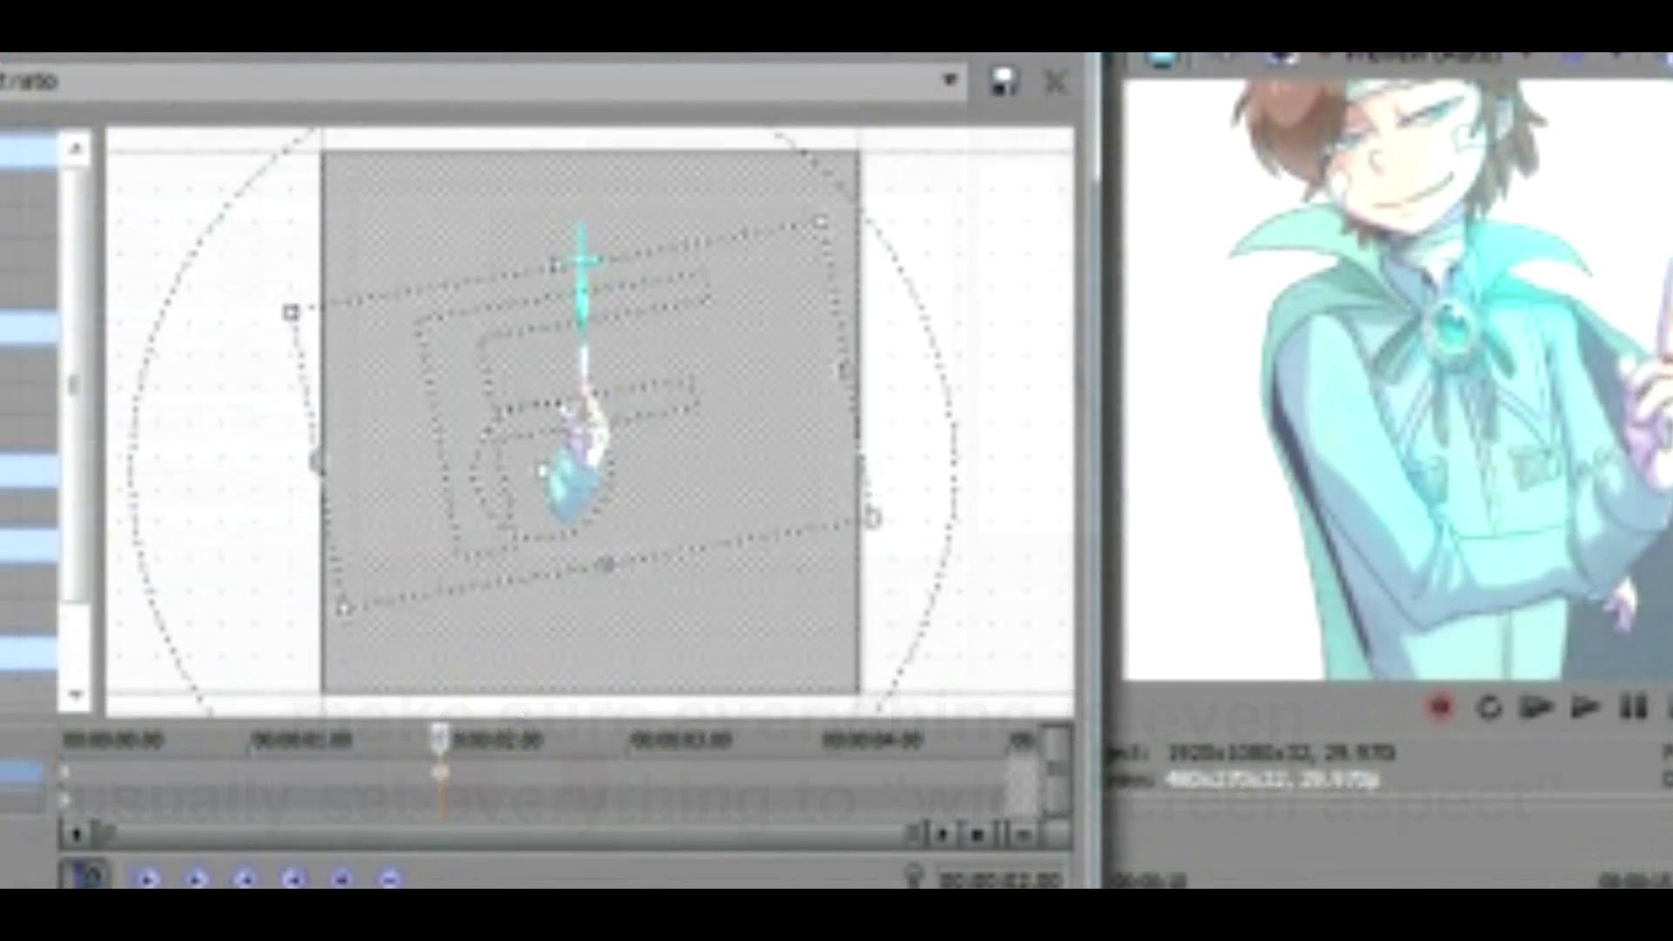
drag(870, 512, 837, 620)
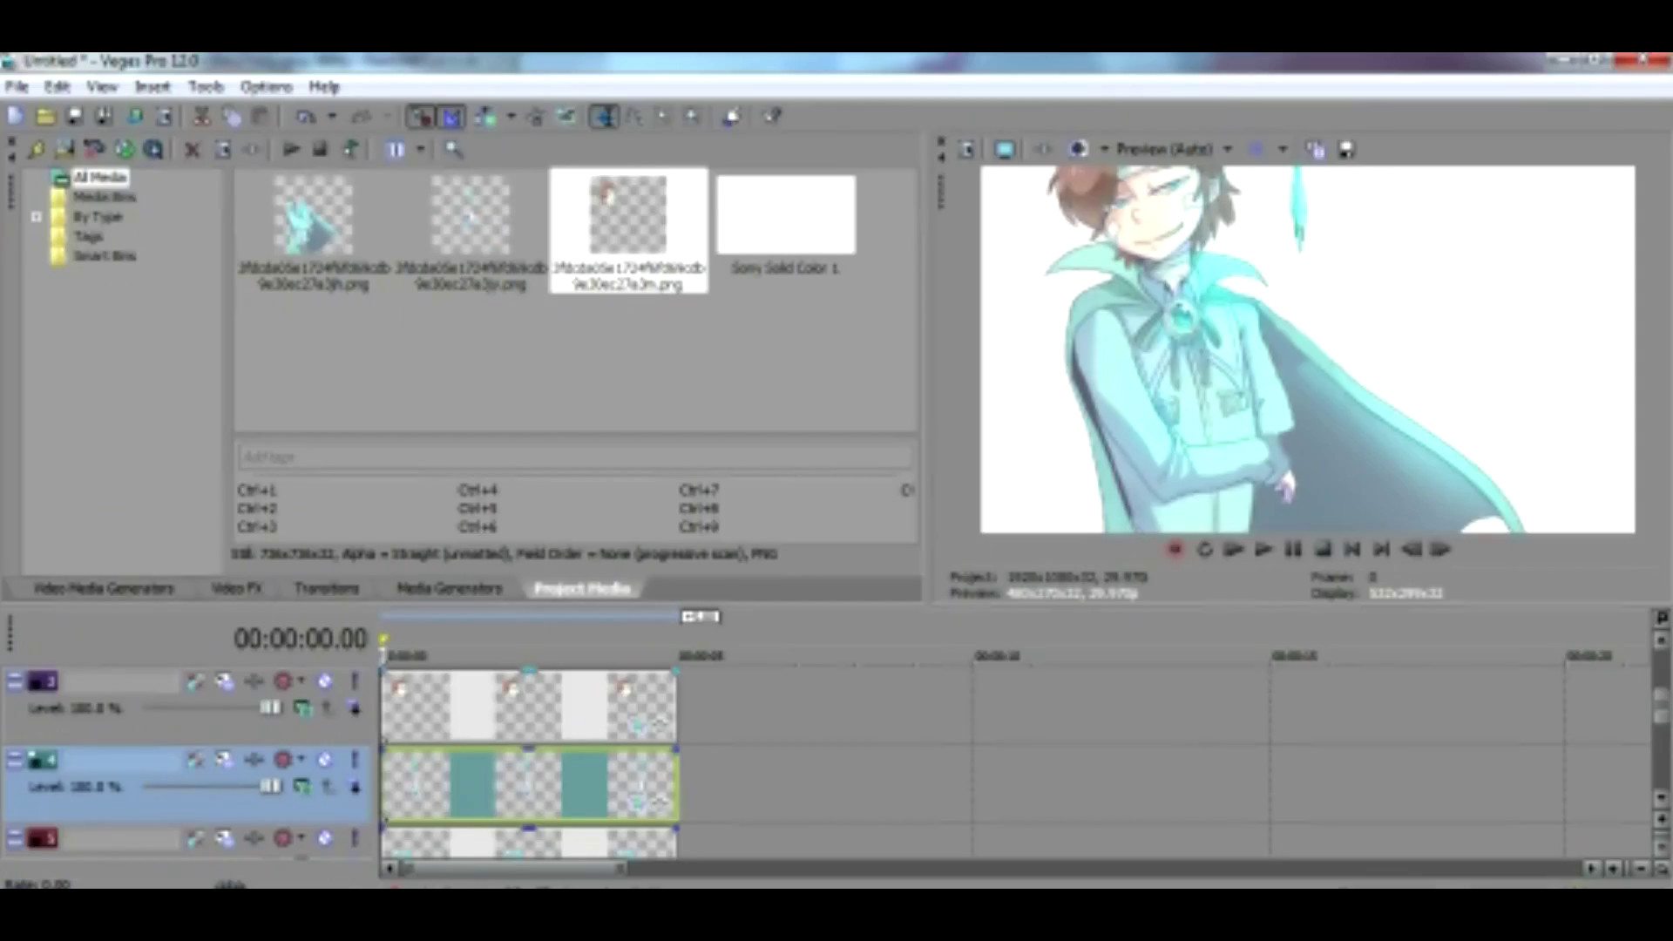
Step: Insert a video track between the head and arm tracks and paste a copy of the arm event onto it
right_click(557, 706)
click(610, 455)
right_click(504, 797)
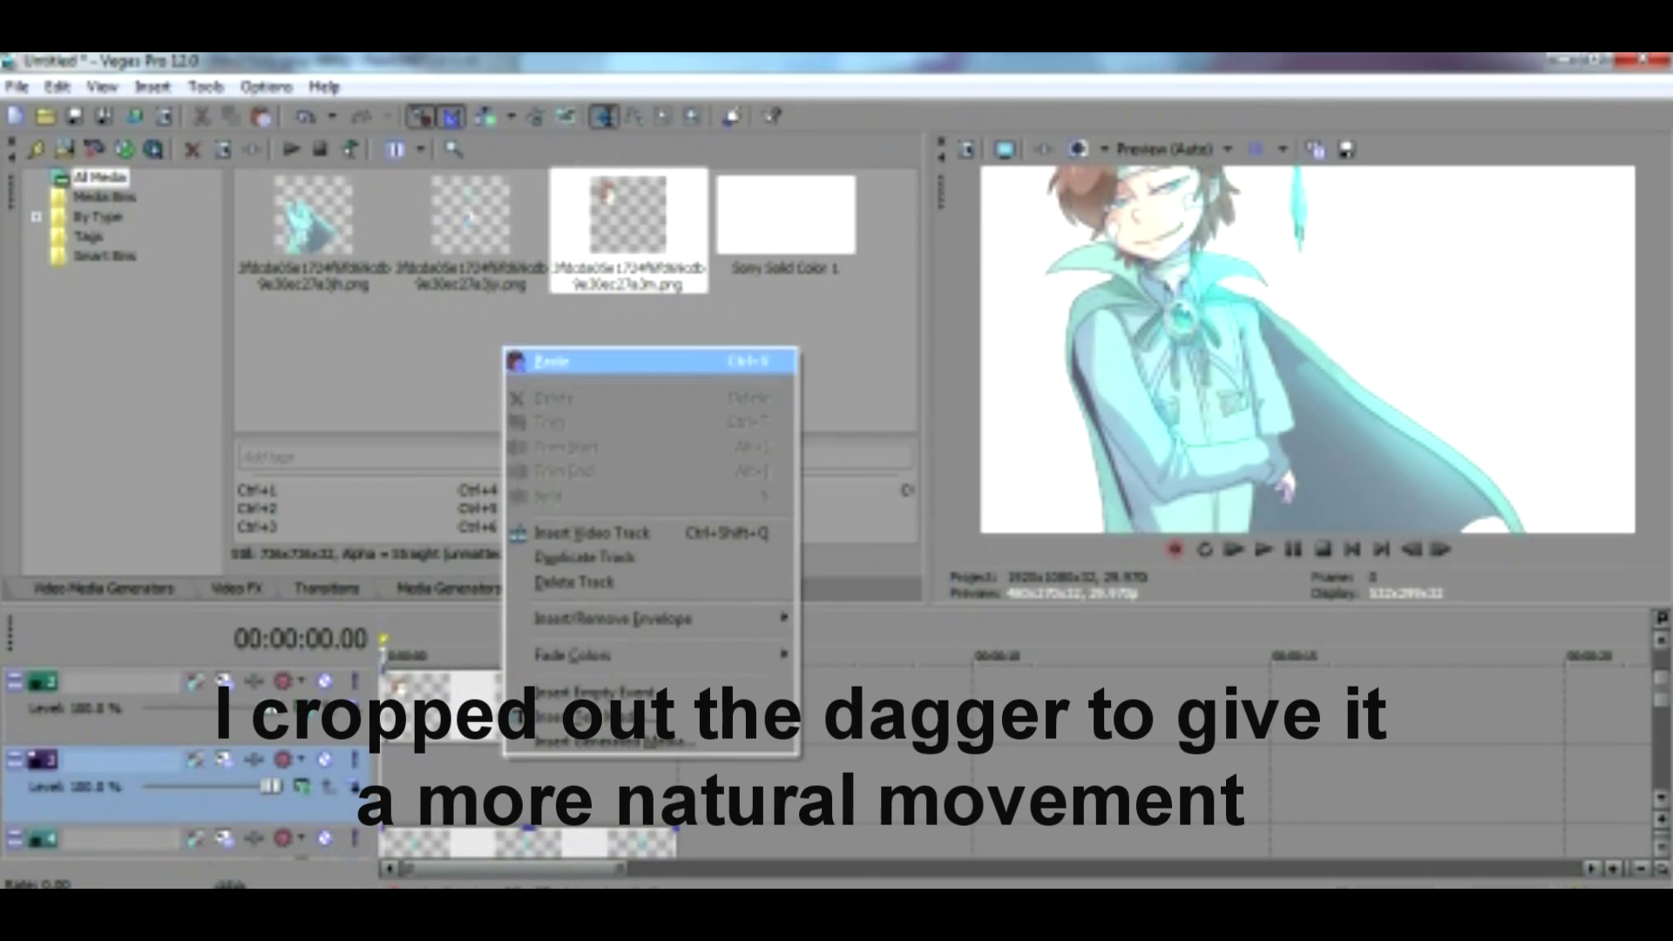
click(523, 336)
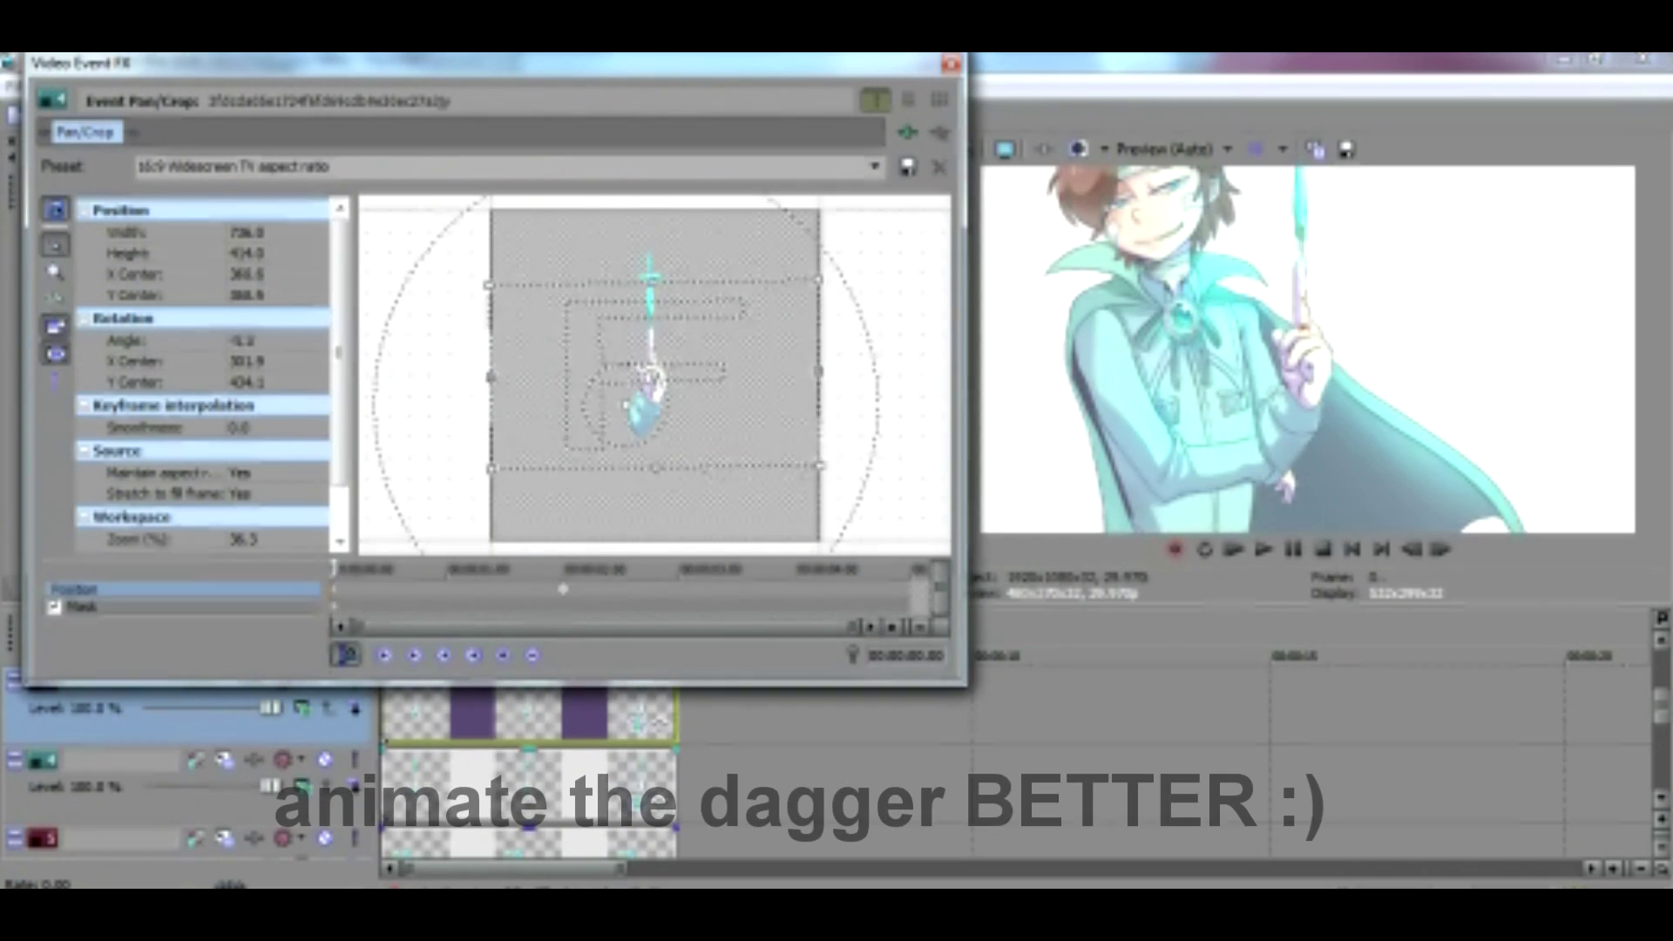
Step: Reset the dagger event's crop to 16:9 Widescreen TV aspect ratio and rotate it to about 4.7 degrees at 00:00:00.27
key(alt+Down)
key(Return)
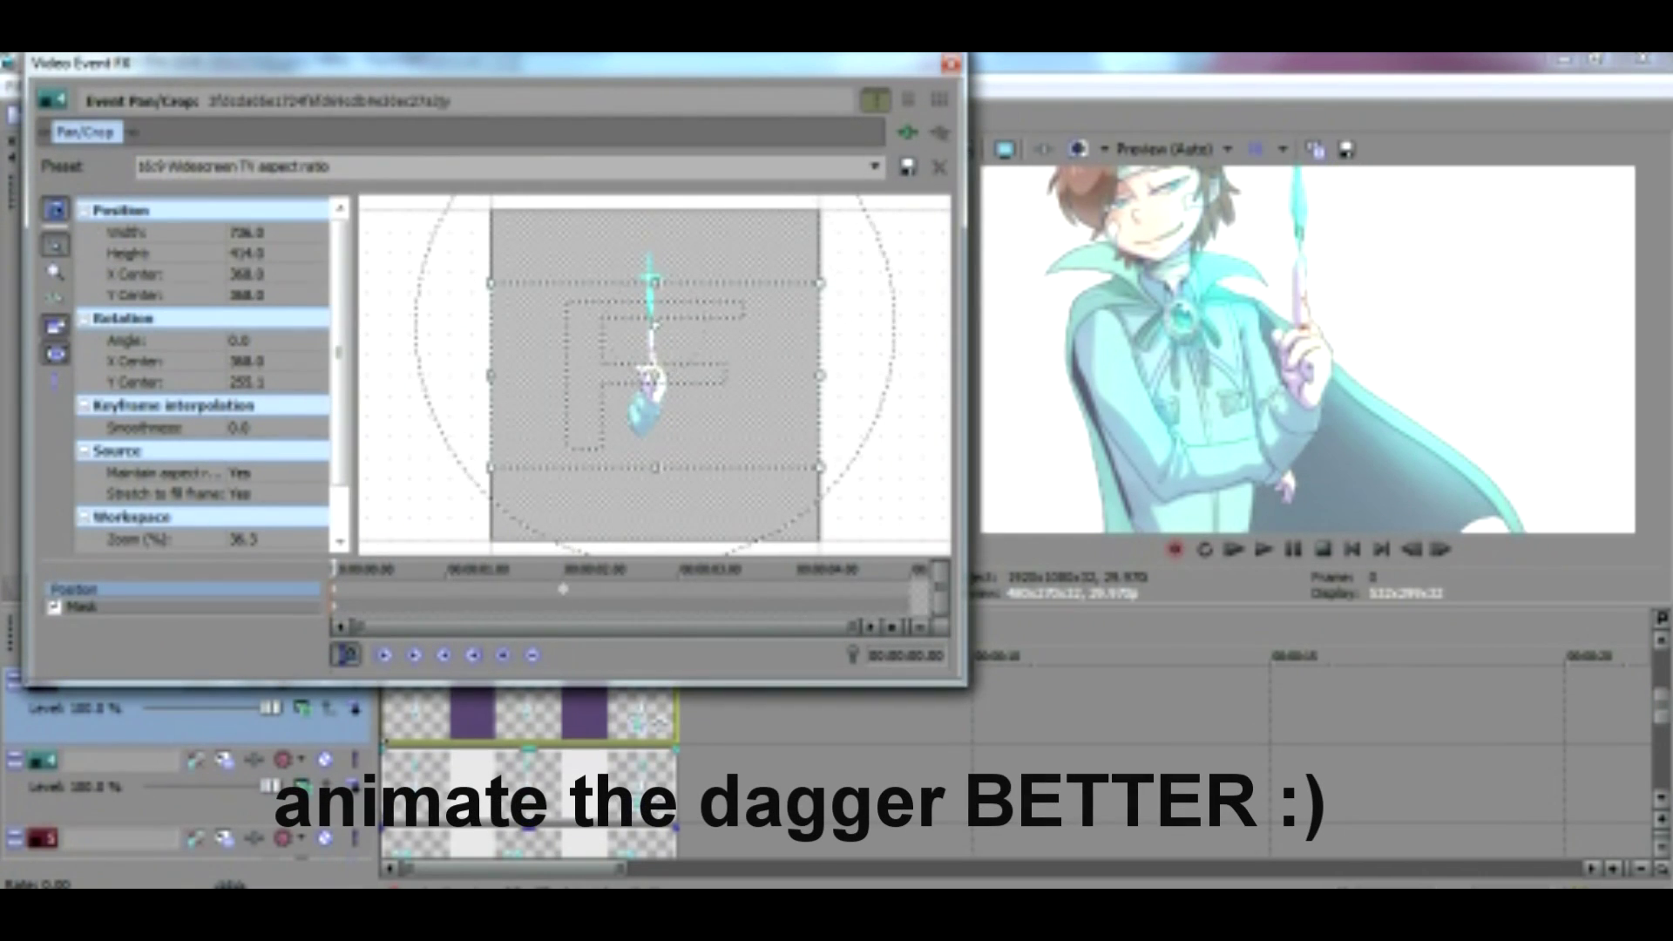
key(space)
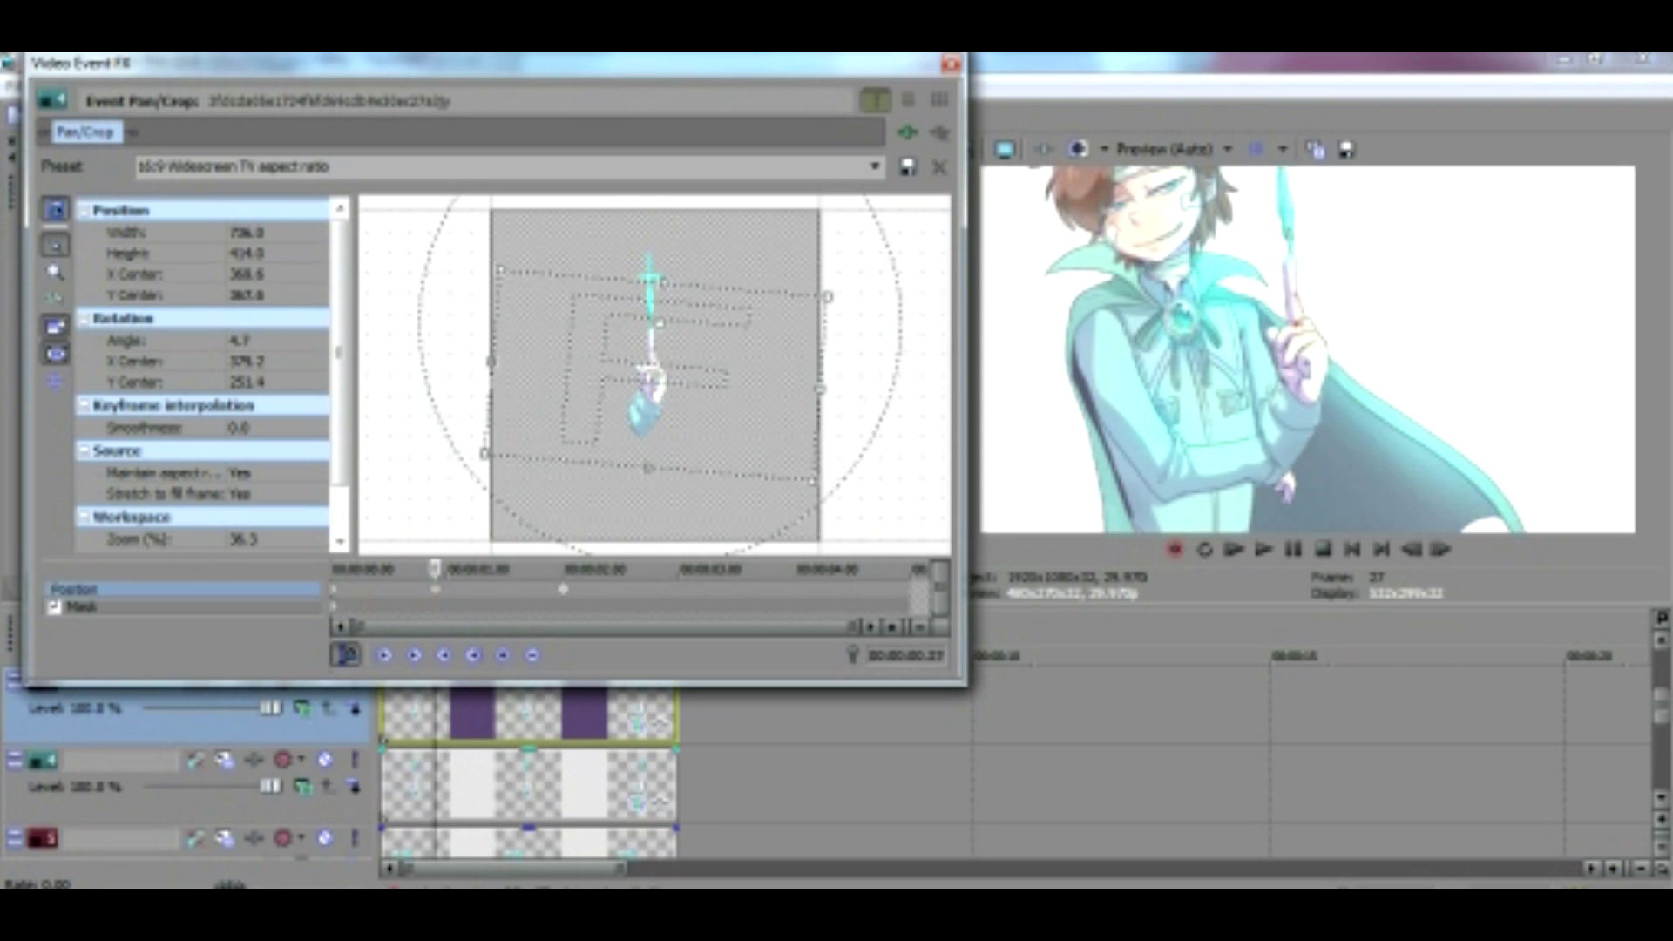
click(951, 64)
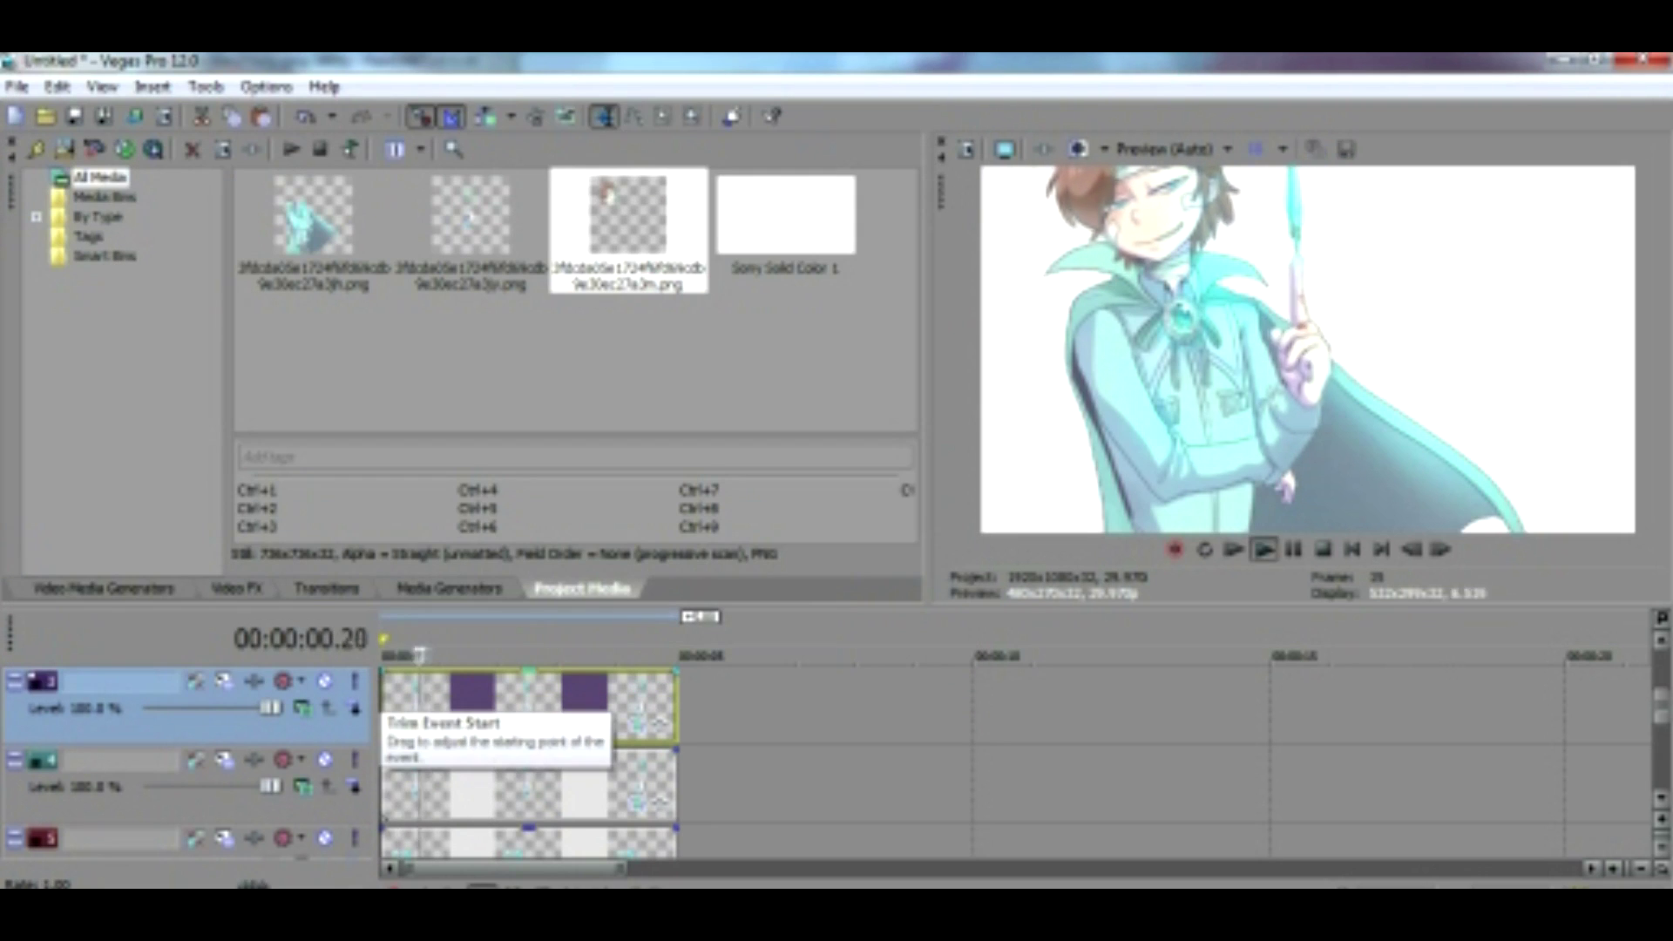
Step: Insert an empty video track beneath the body event's track
click(397, 767)
right_click(1029, 728)
click(1124, 553)
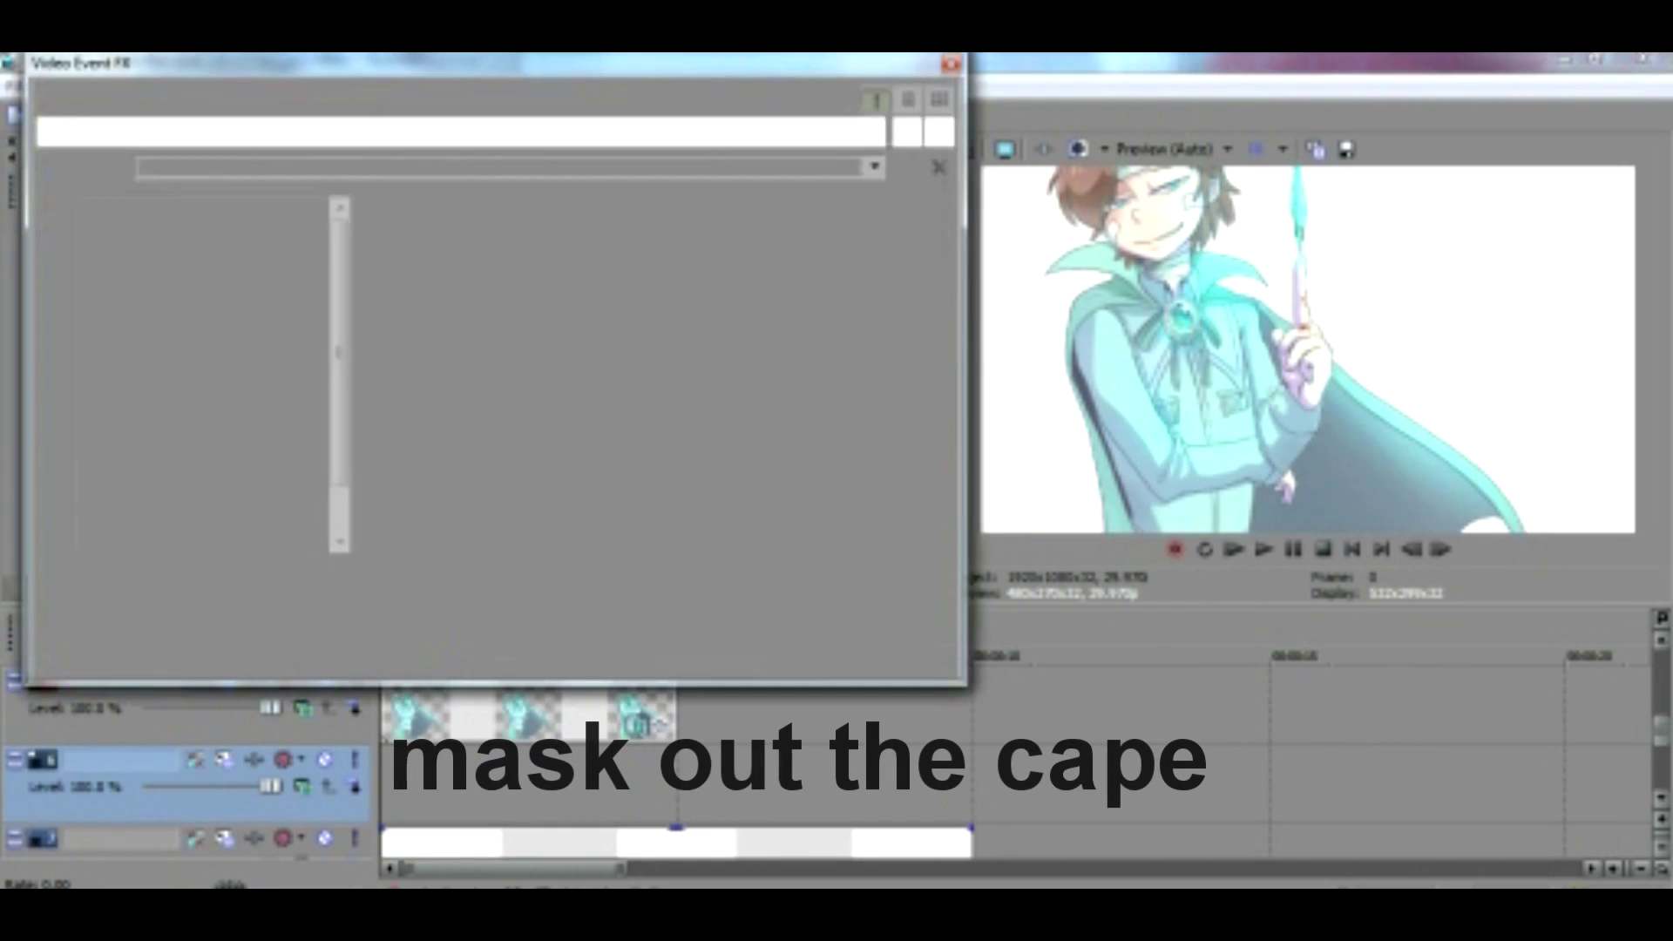
Step: Draw a mask path around the flowing cape in the body event's Pan/Crop, following the sleeve, hand and trouser edges, to isolate the cape
scroll(575, 196, up, 3)
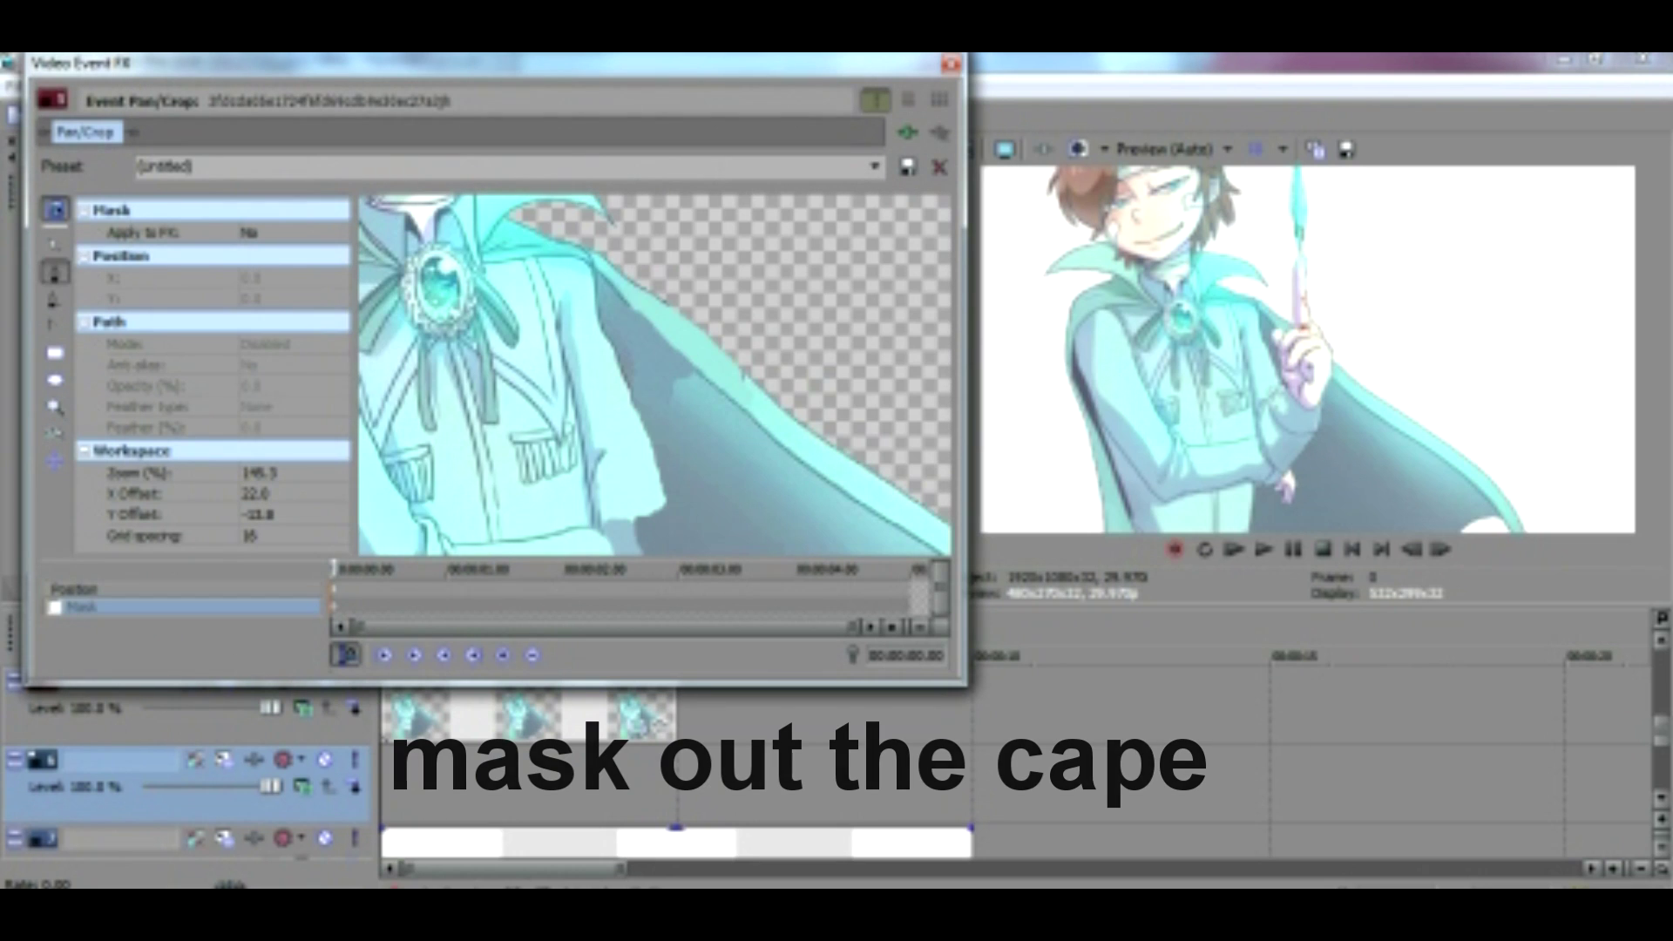
scroll(653, 374, down, 3)
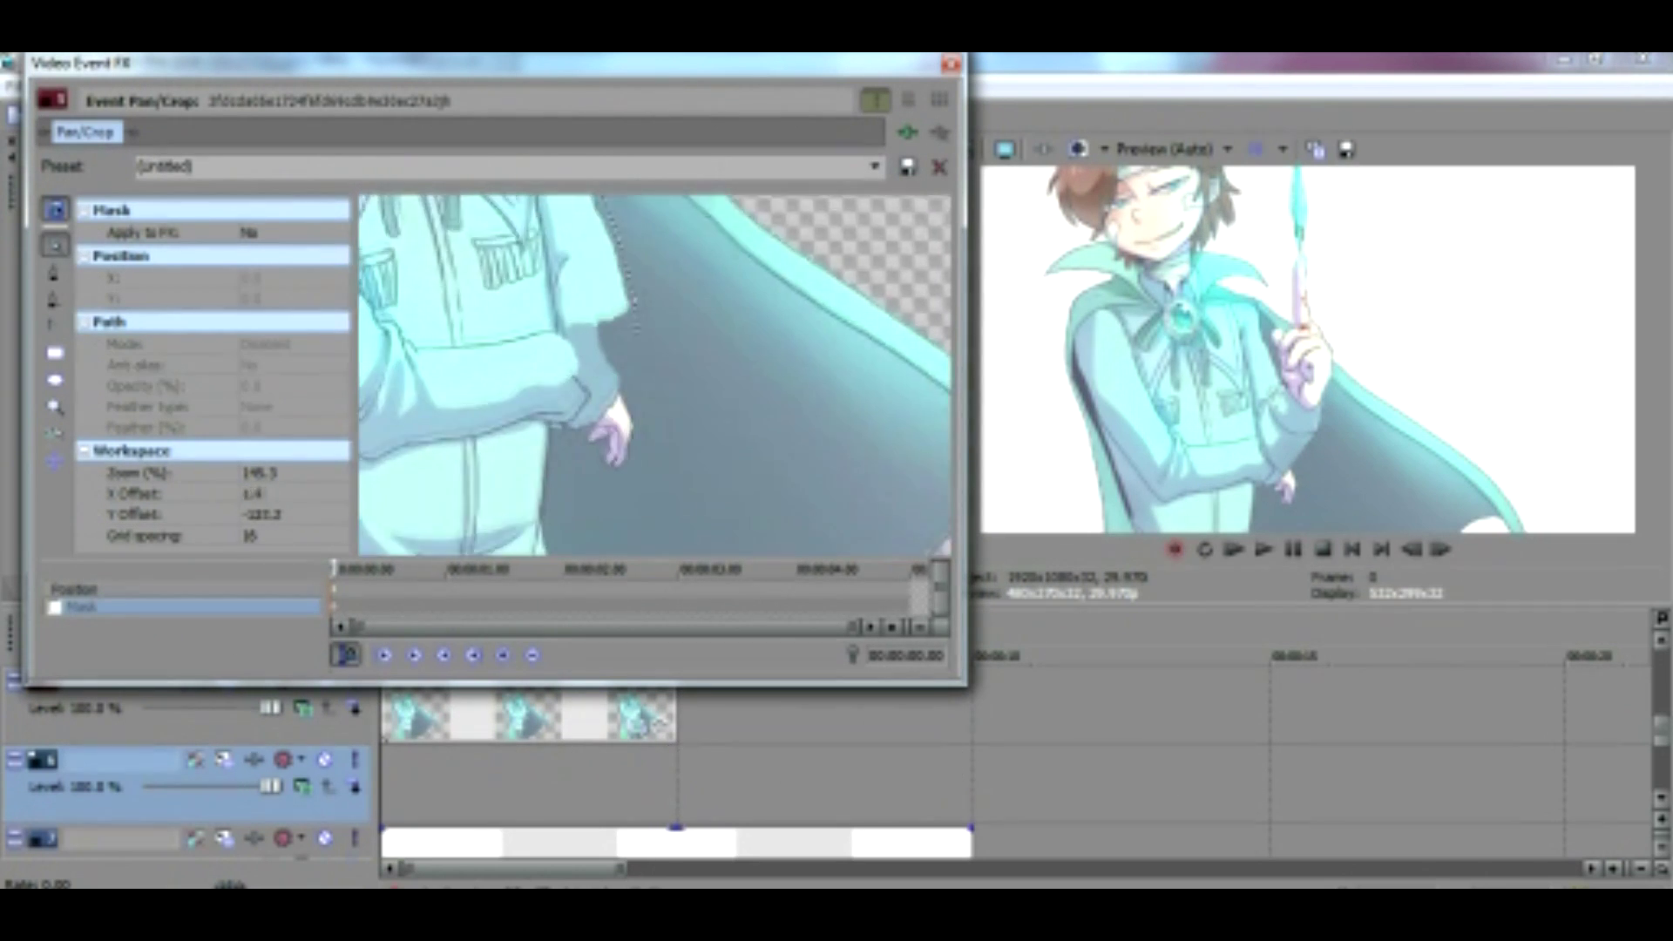
scroll(653, 374, down, 3)
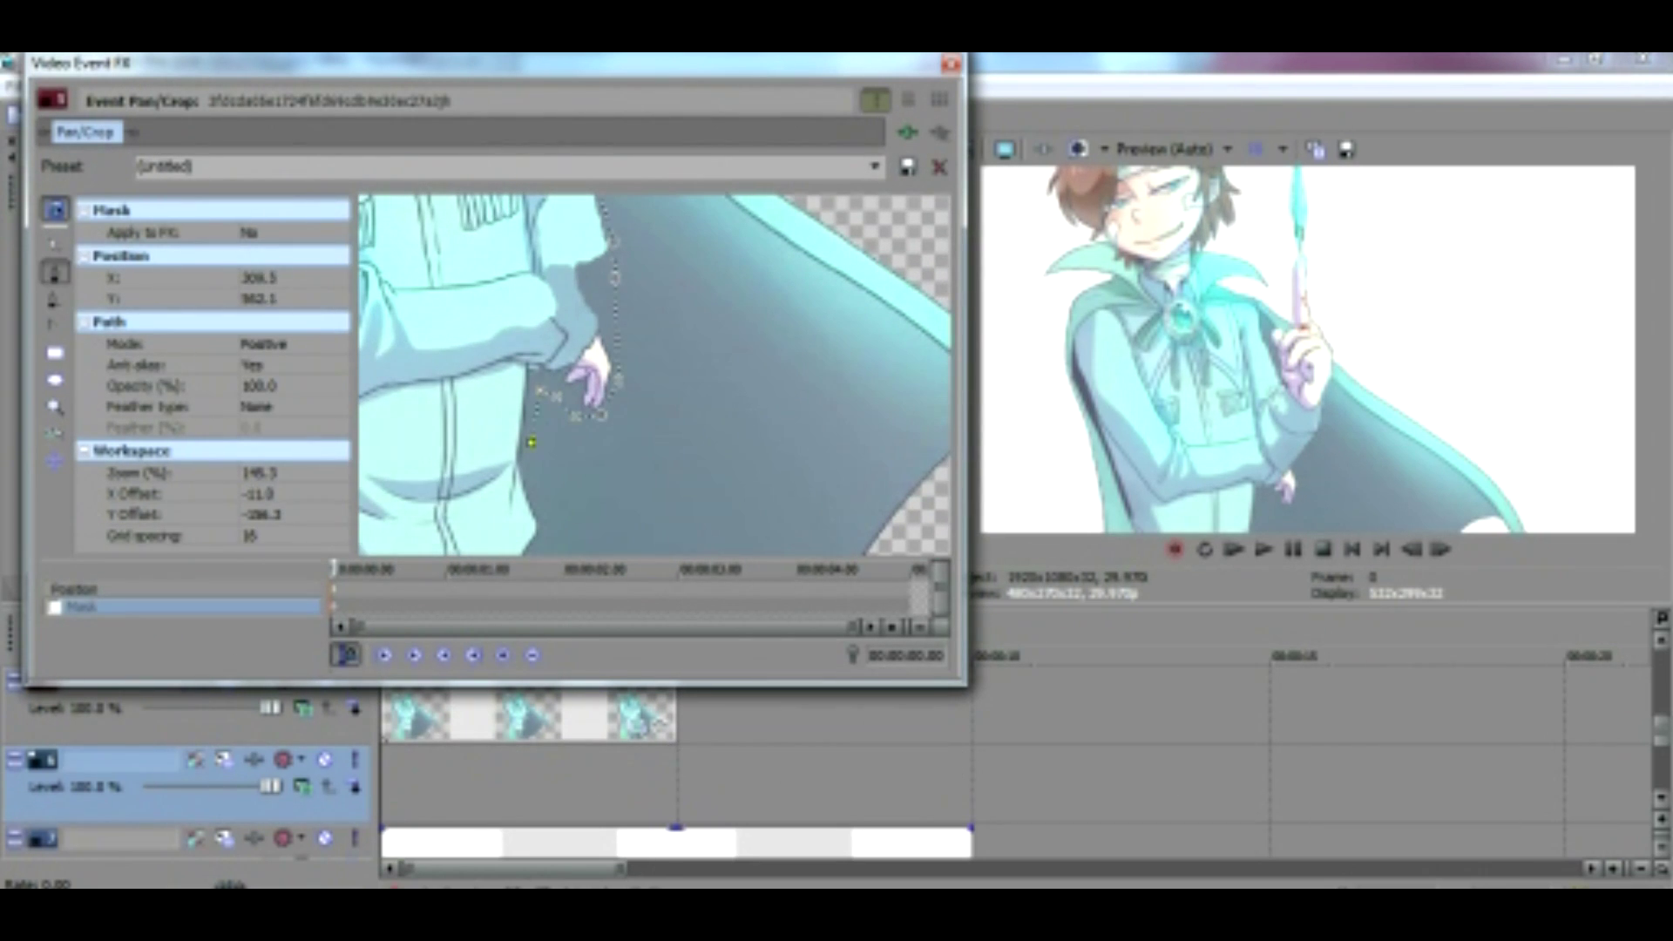
scroll(654, 374, down, 3)
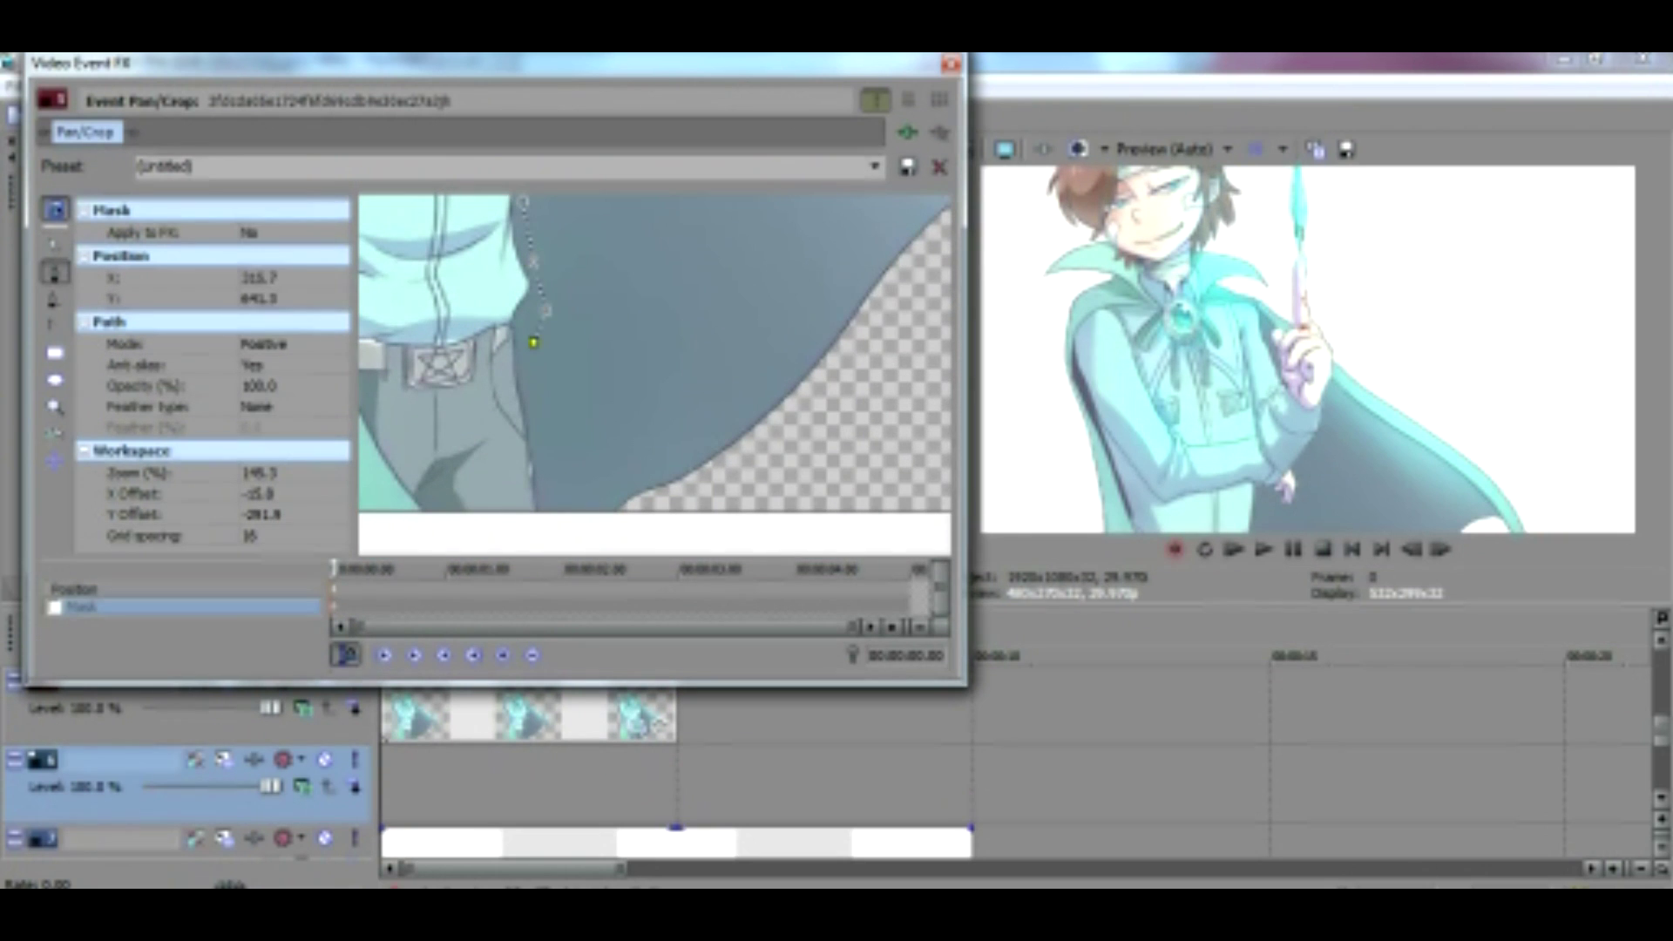
scroll(653, 375, up, 5)
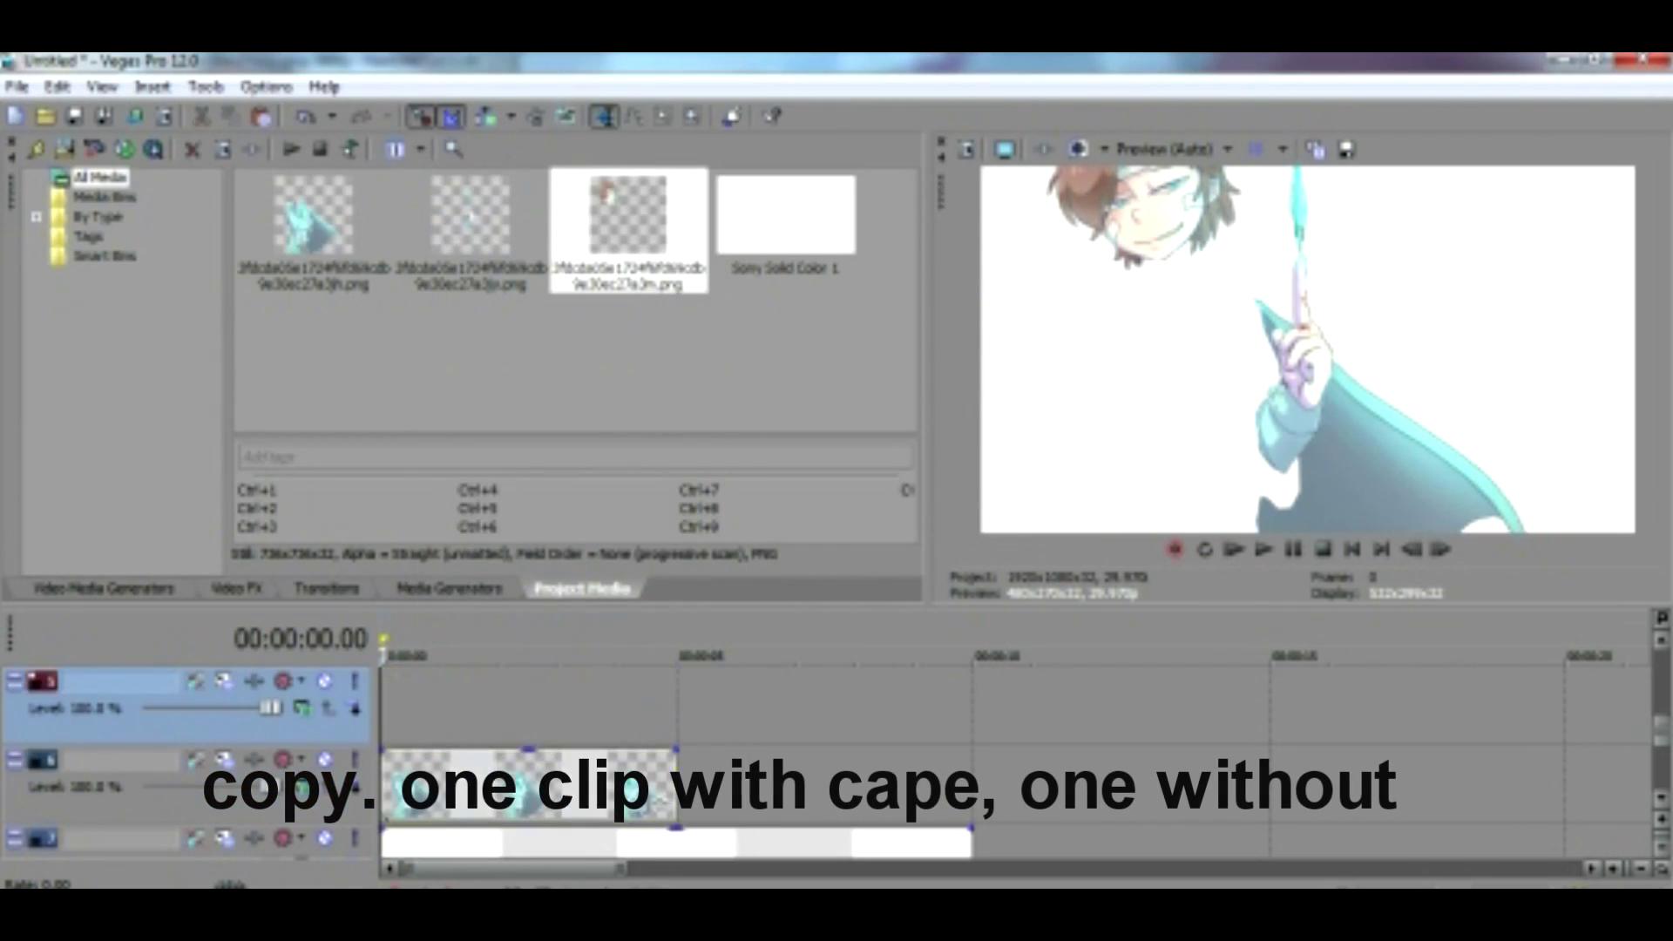
Step: Paste a copy of the body event onto the empty track and adjust its Wave effect at 00:00:01.29 to make the cape blow
key(ctrl+v)
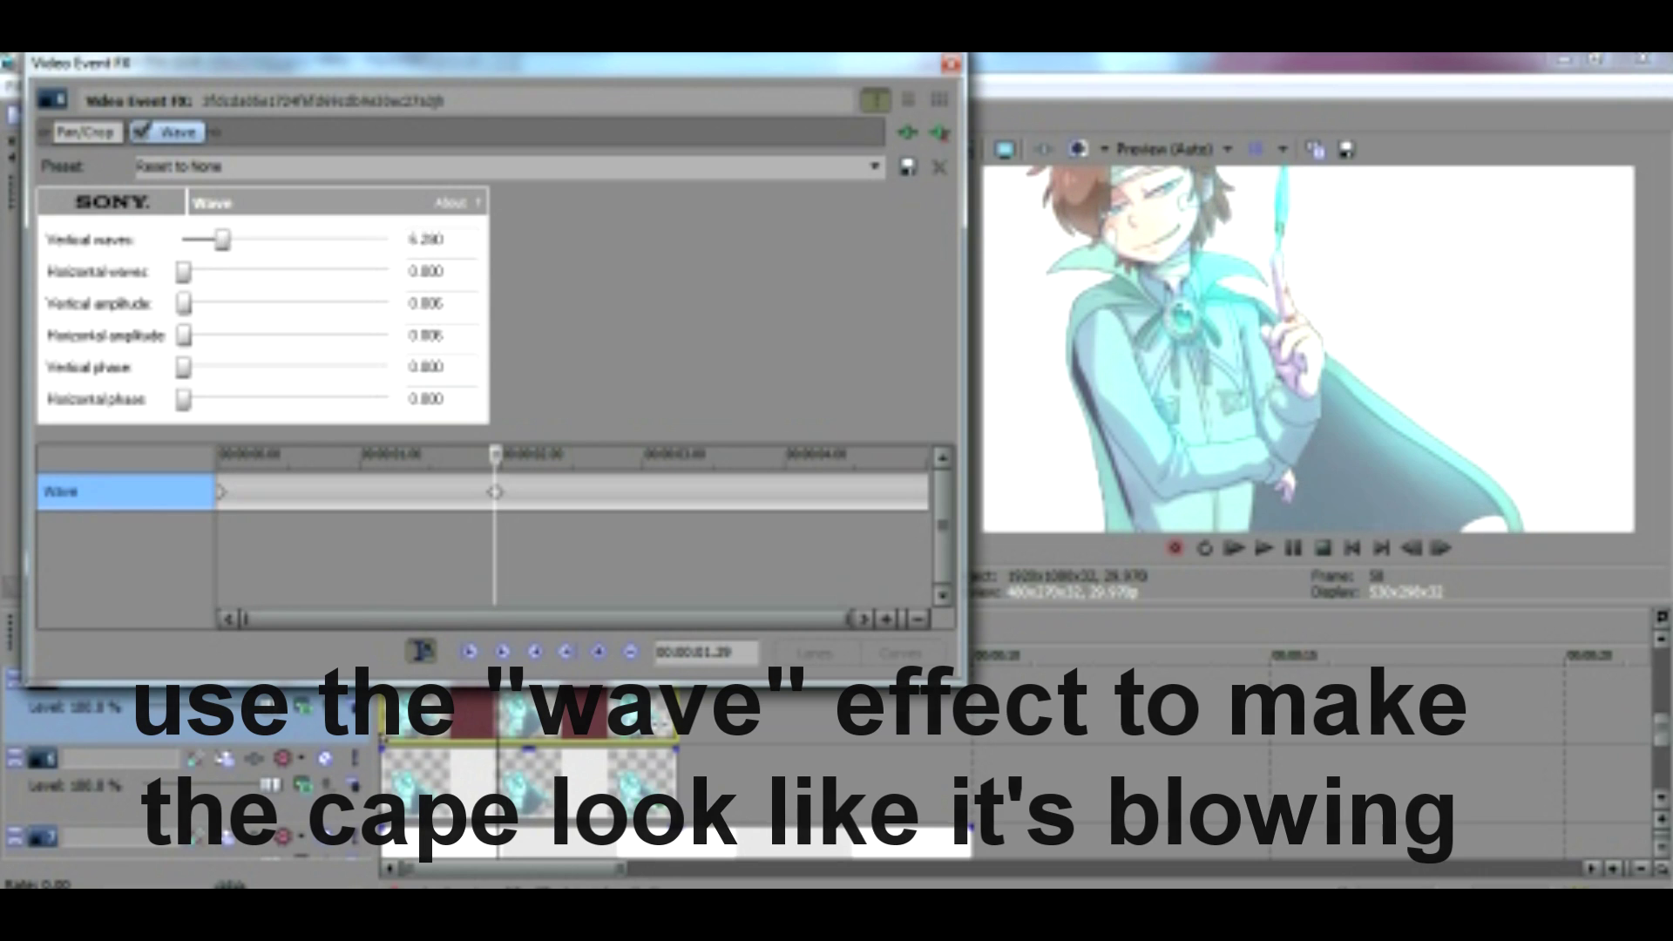
drag(222, 238, 213, 271)
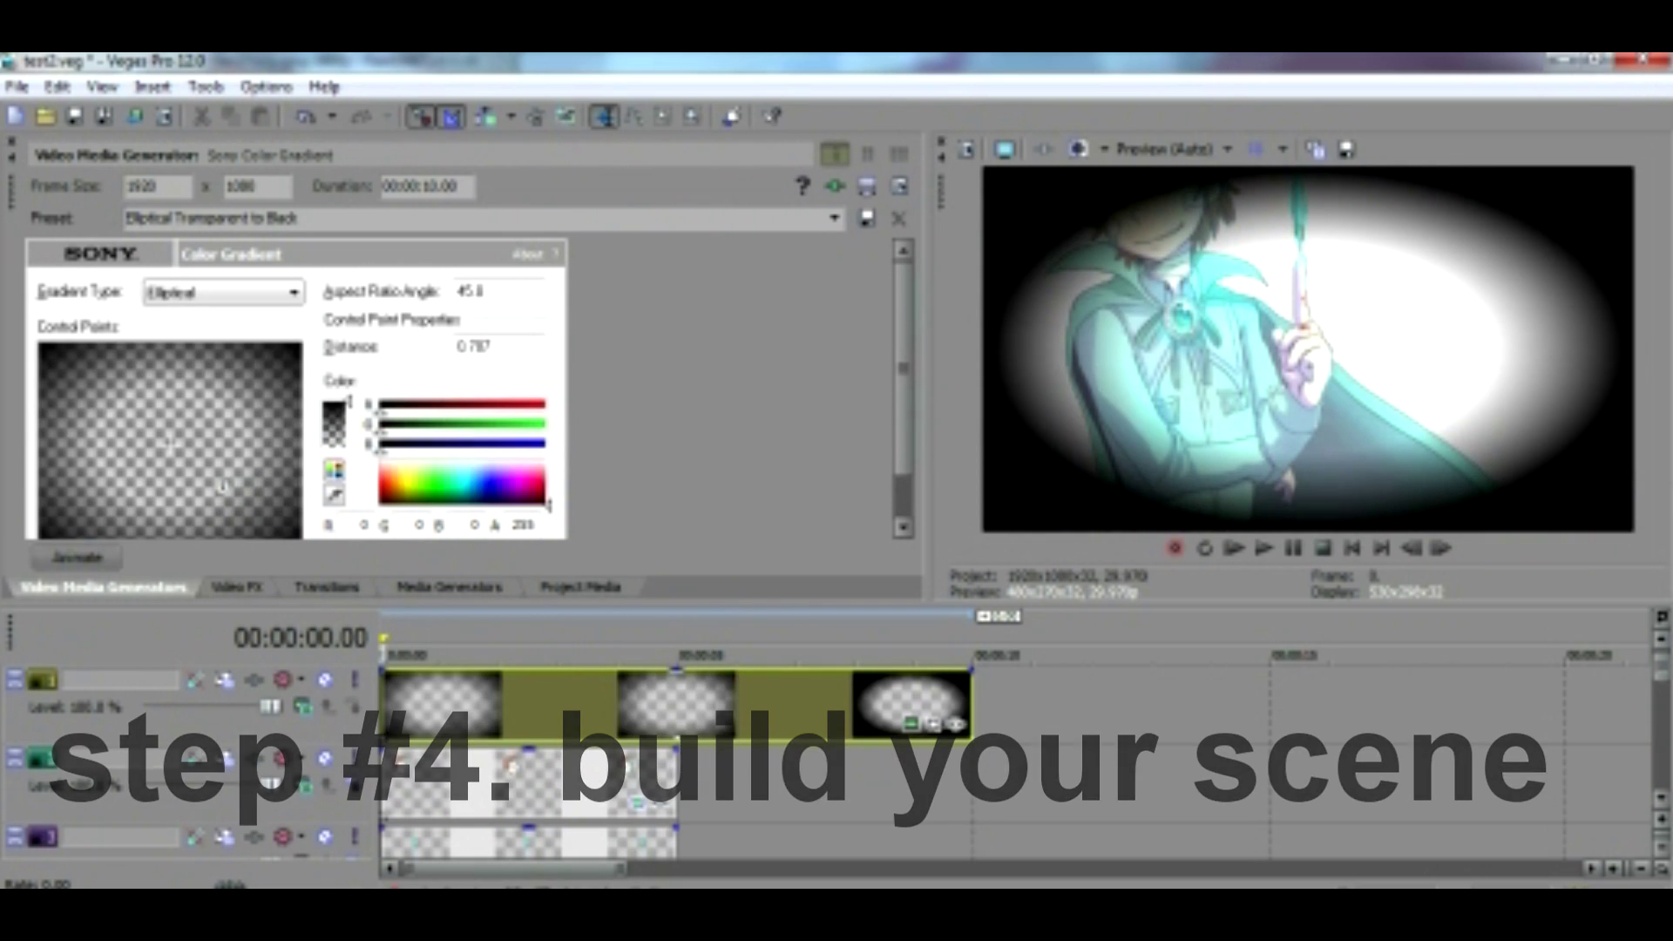
Step: Reposition the outer control point of the Elliptical Transparent to Black color gradient to form a vignette around the frame's corners
drag(222, 485, 220, 466)
drag(298, 528, 296, 526)
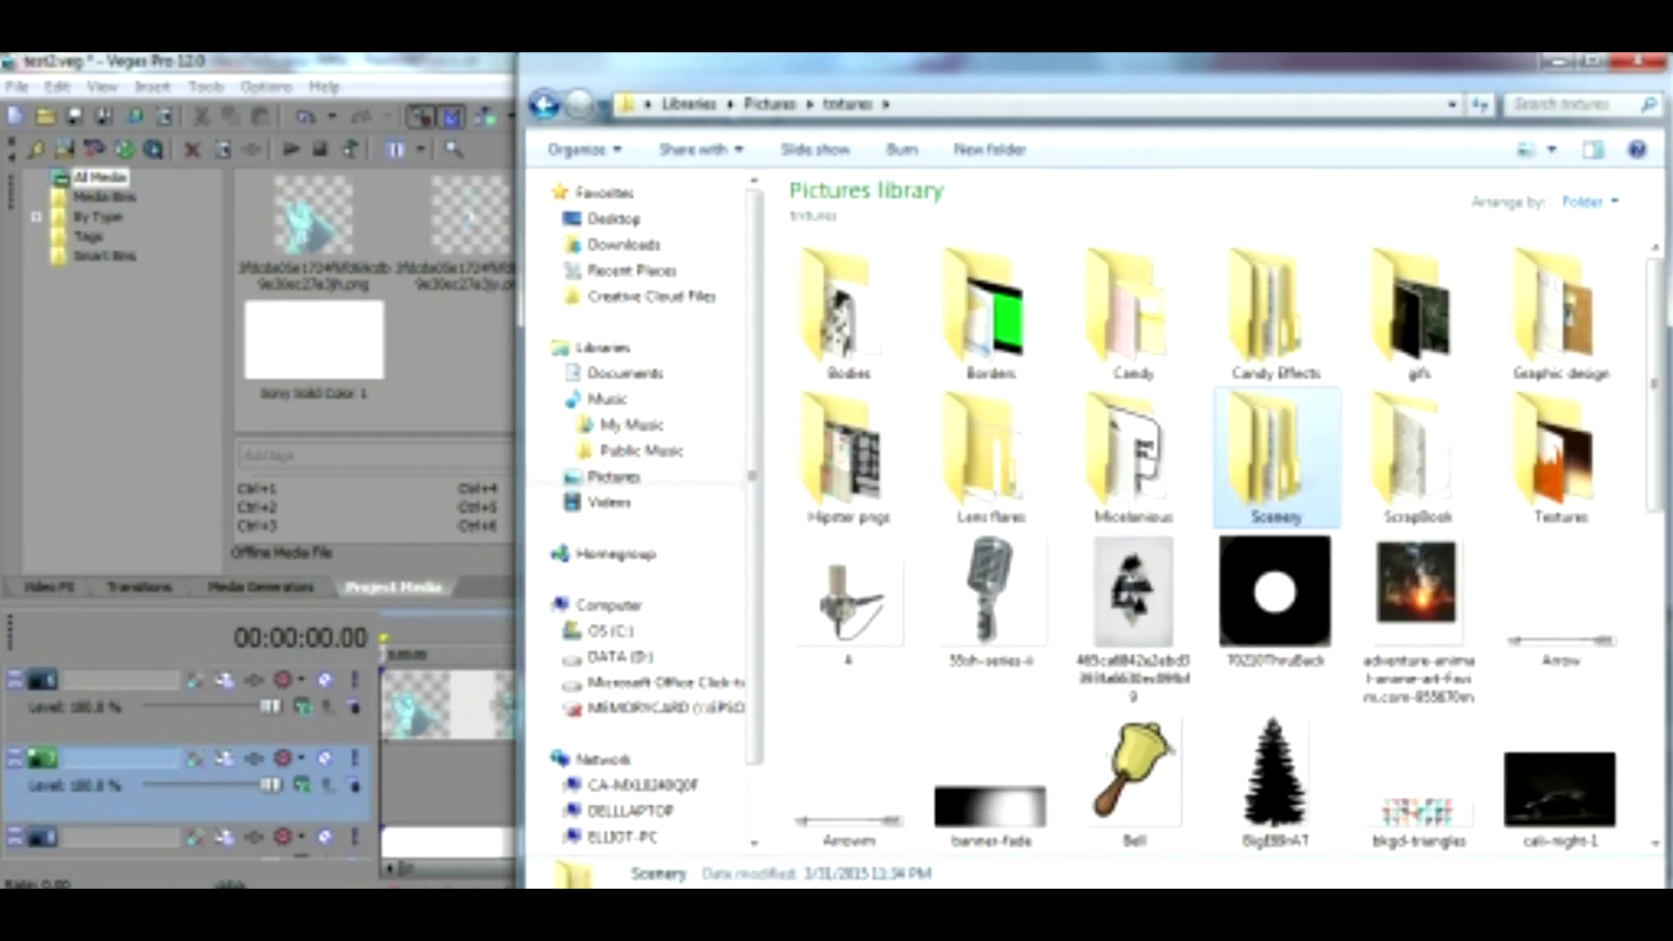
Step: Browse the IRL folder inside Scenery in the picture library and bring in a dark street photo as the background event beneath the character
key(Return)
key(Return)
scroll(1203, 523, down, 2)
scroll(1203, 523, down, 10)
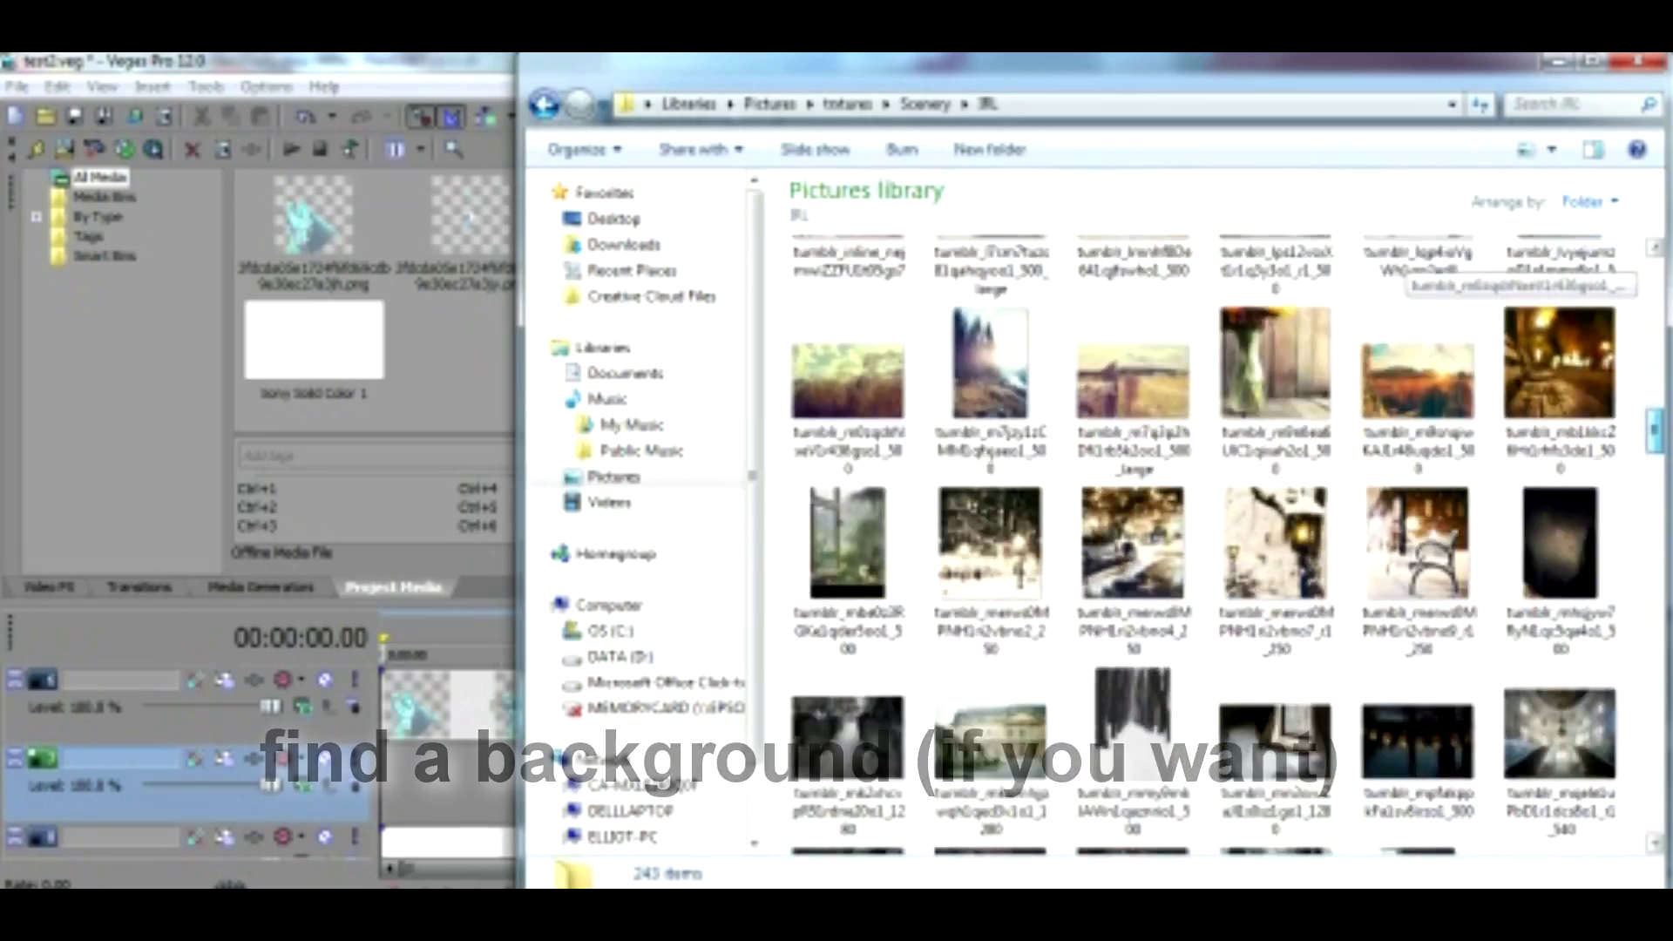
scroll(1203, 523, down, 2)
scroll(1203, 523, down, 10)
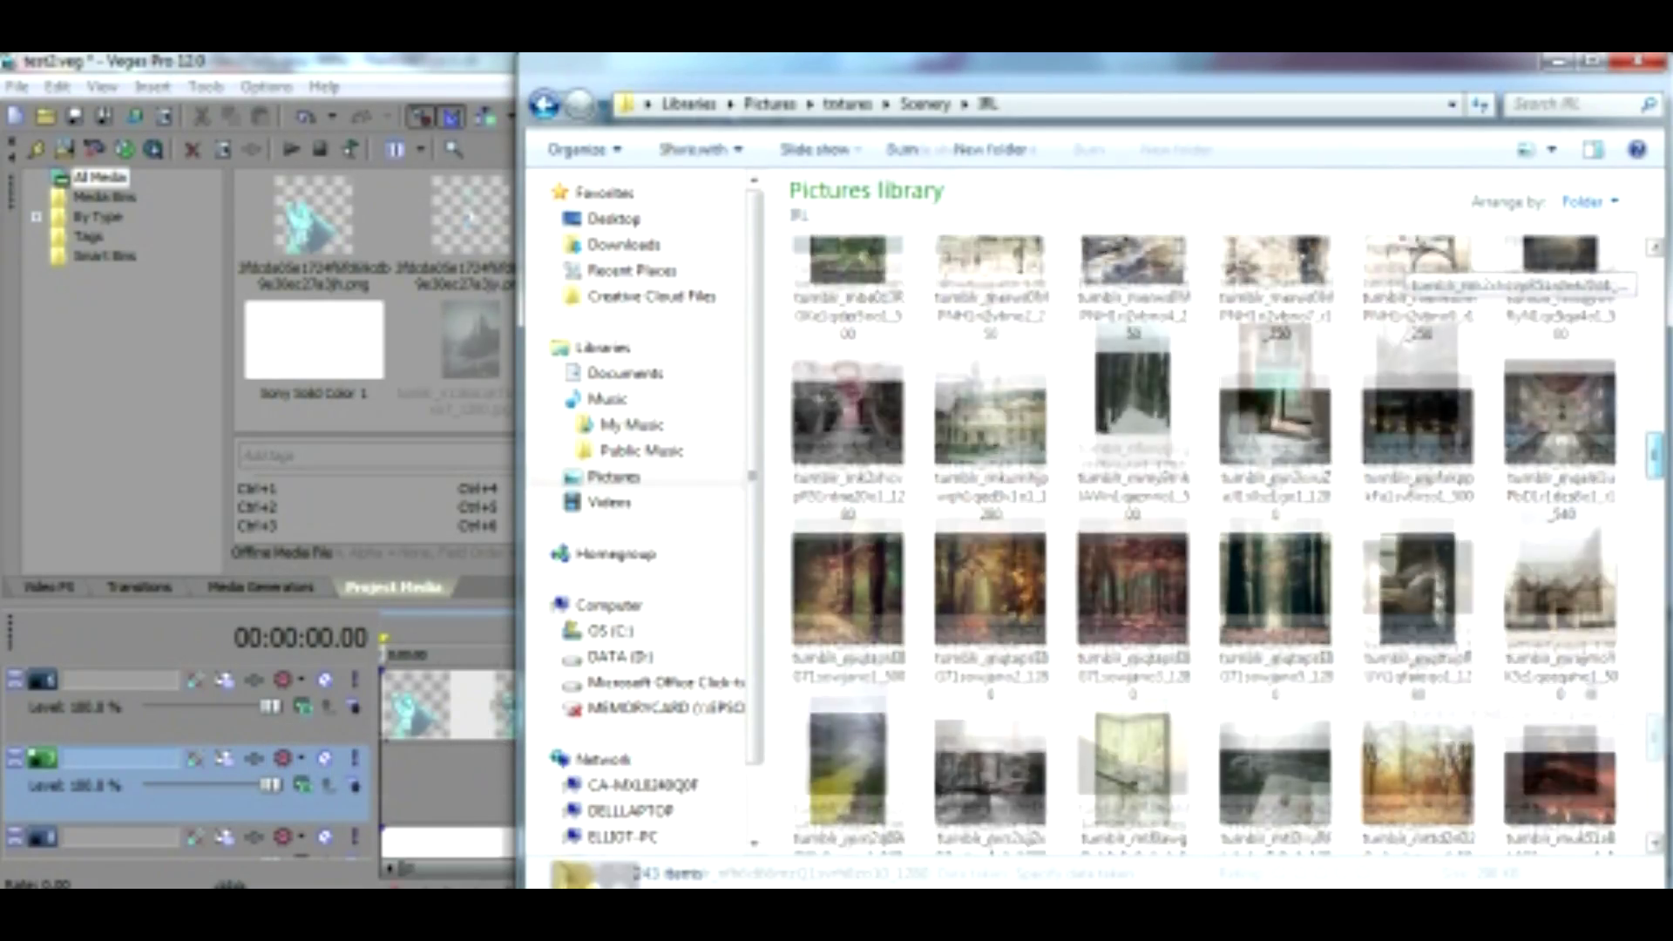
scroll(1202, 523, down, 2)
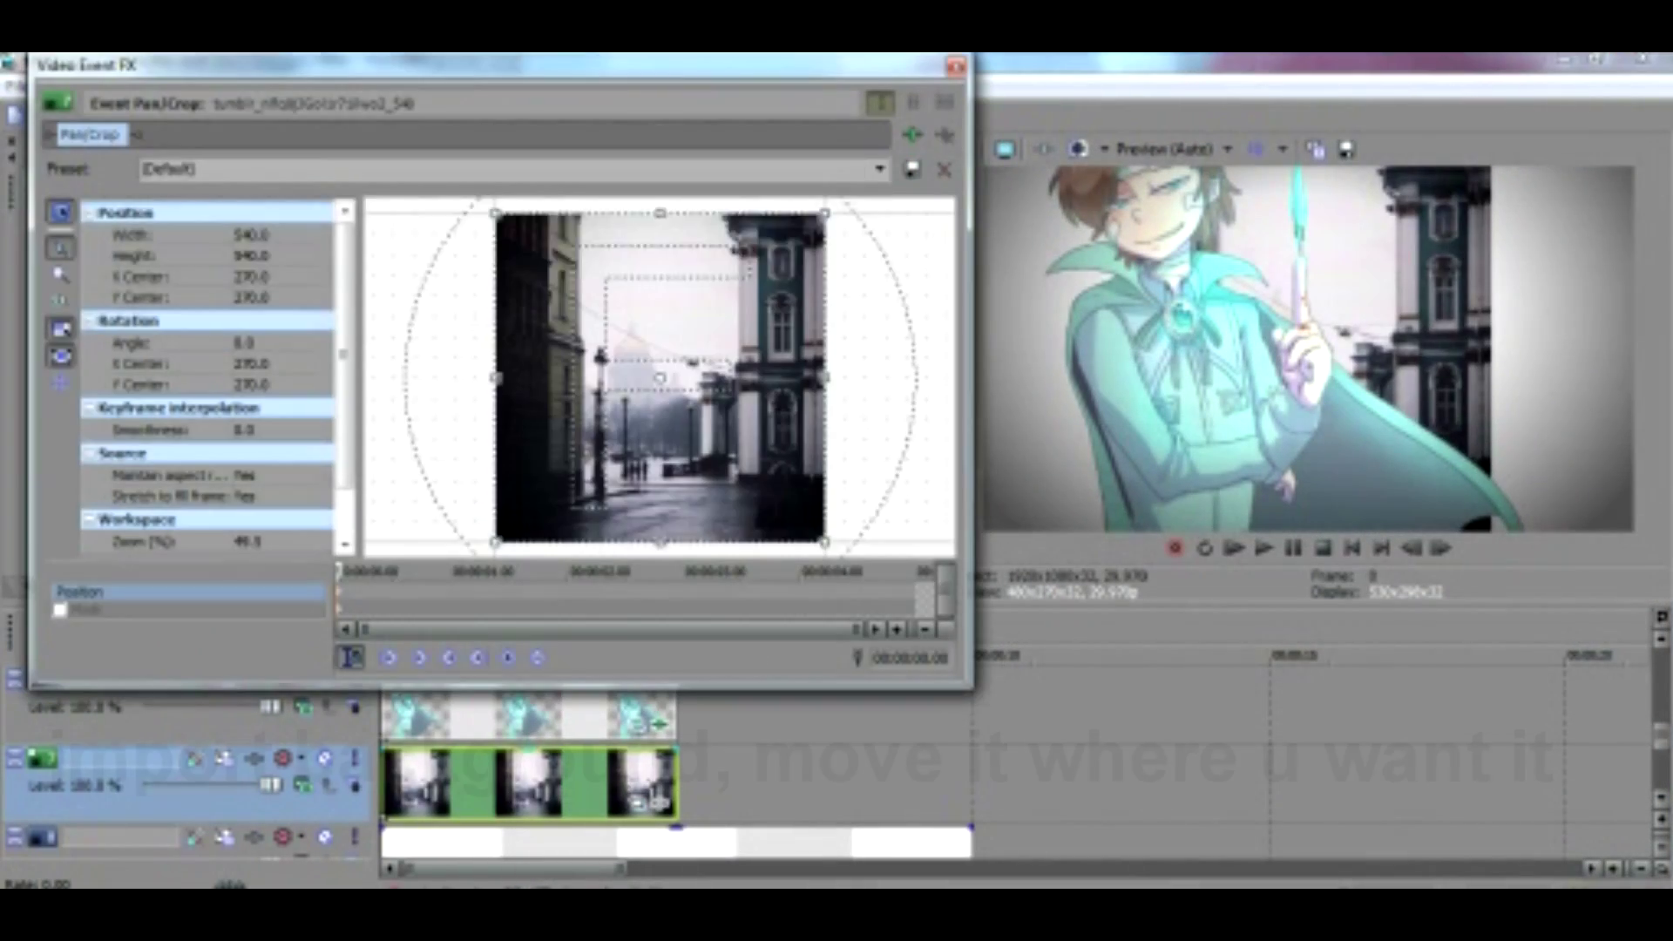
Step: Apply a Pan/Crop preset that makes the street background fill the frame and add a Gaussian Blur with the Light Blur preset to it
click(879, 168)
click(557, 232)
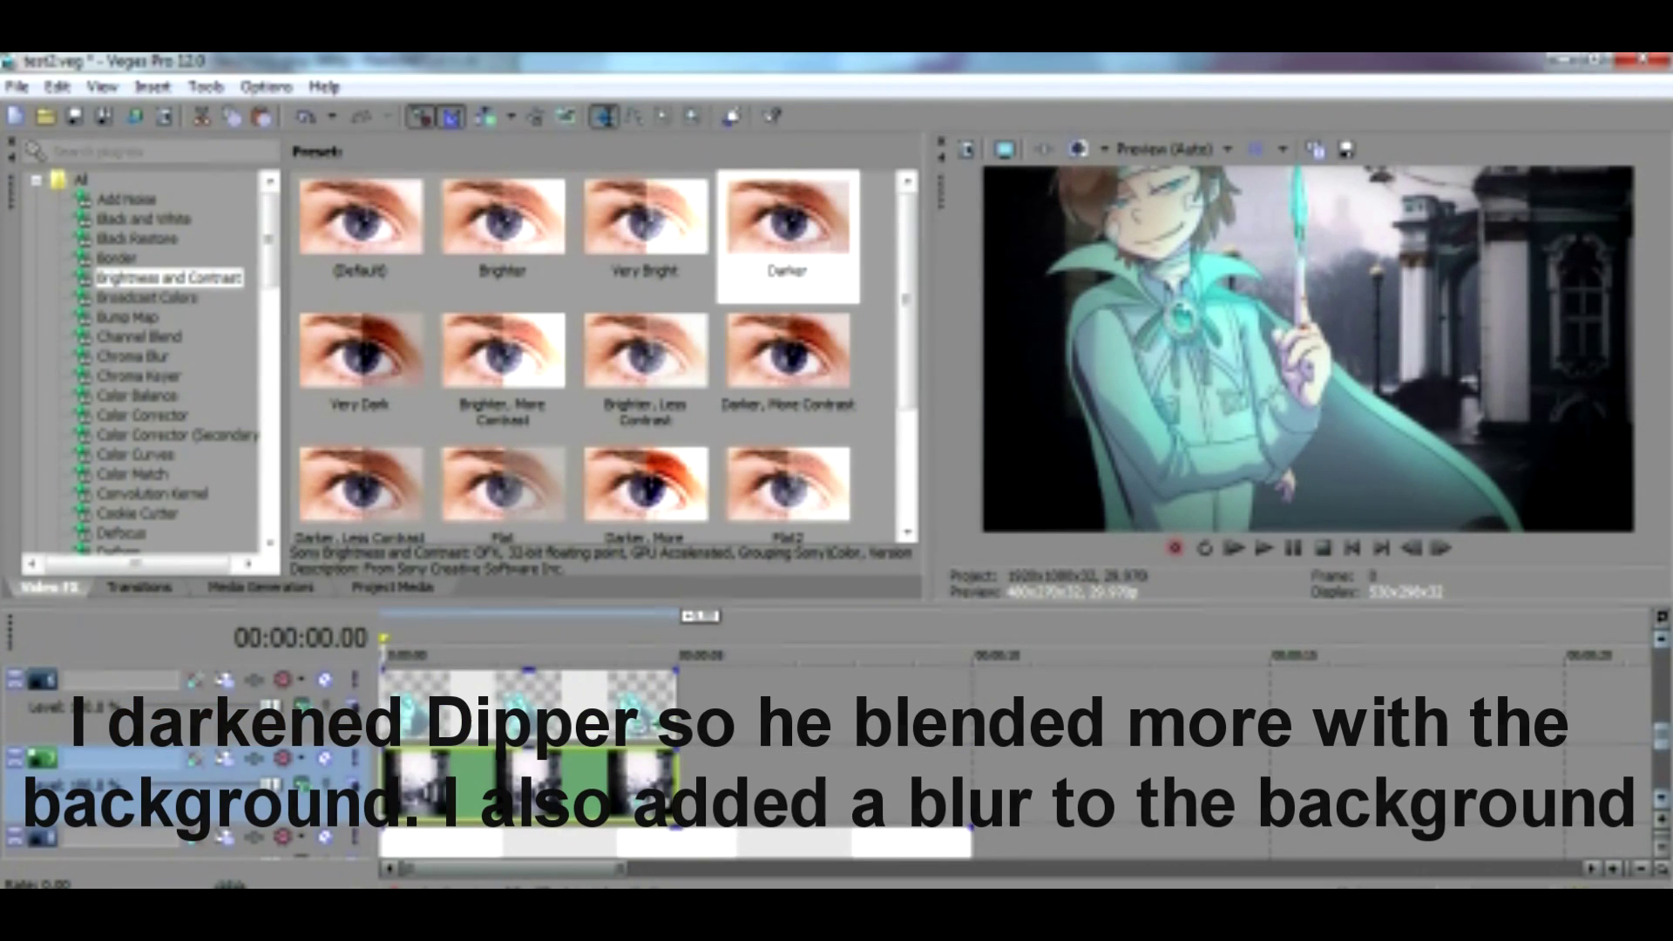
click(645, 231)
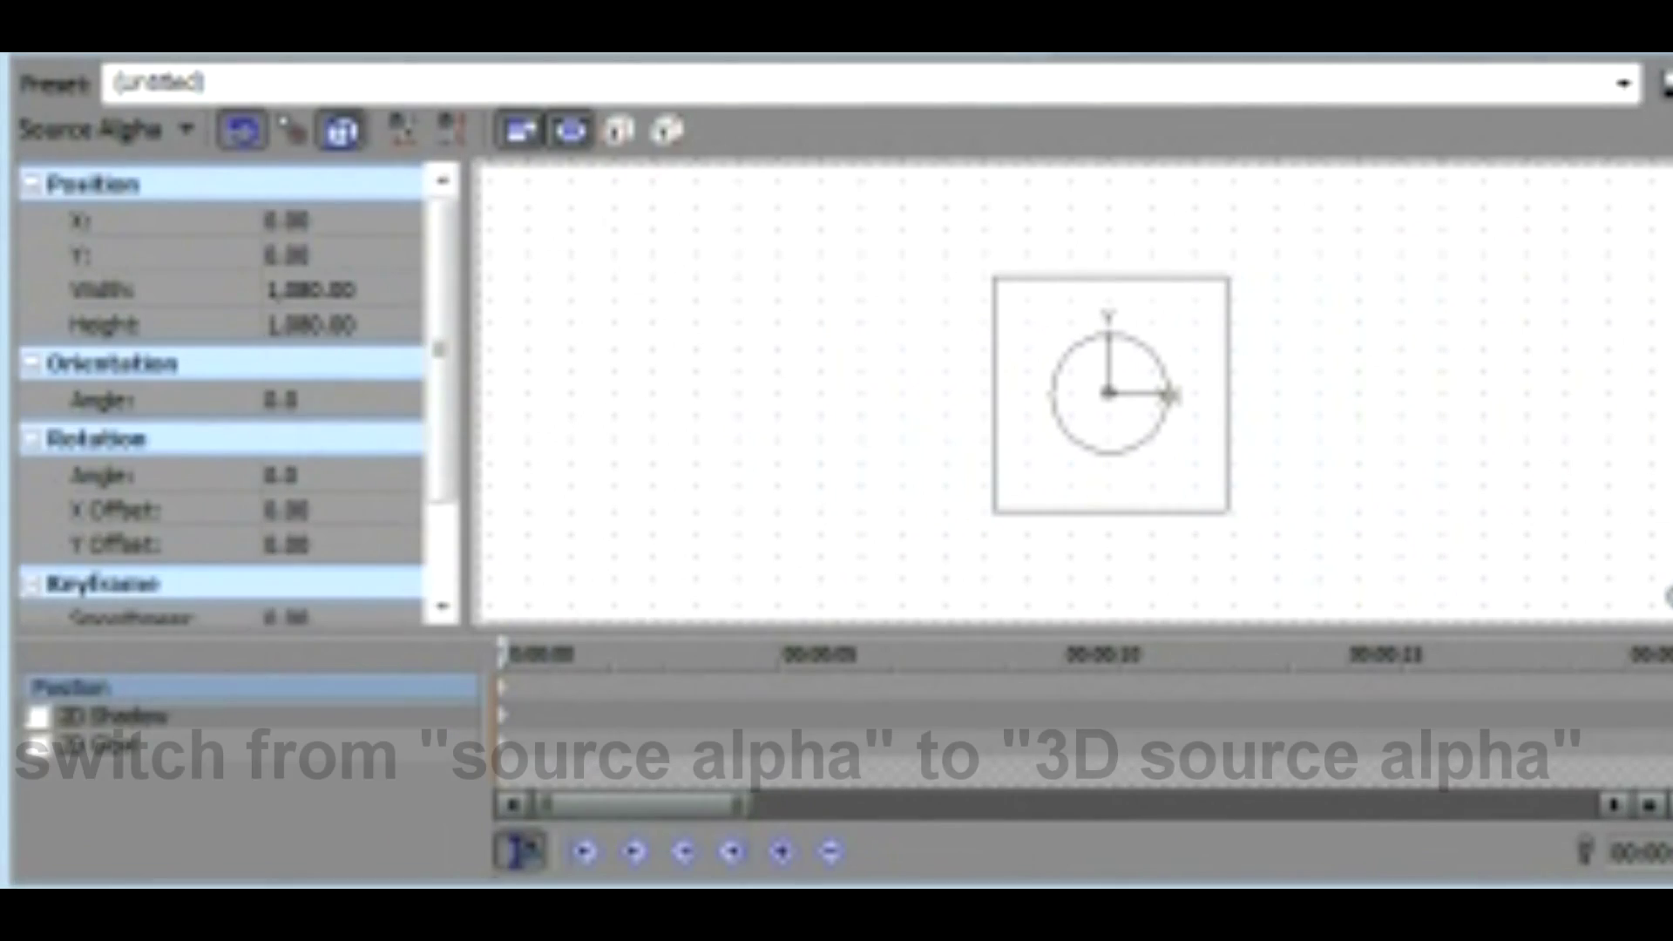
Step: Switch the track motion's compositing mode to 3D Source Alpha
key(alt+Down)
key(Home)
key(Return)
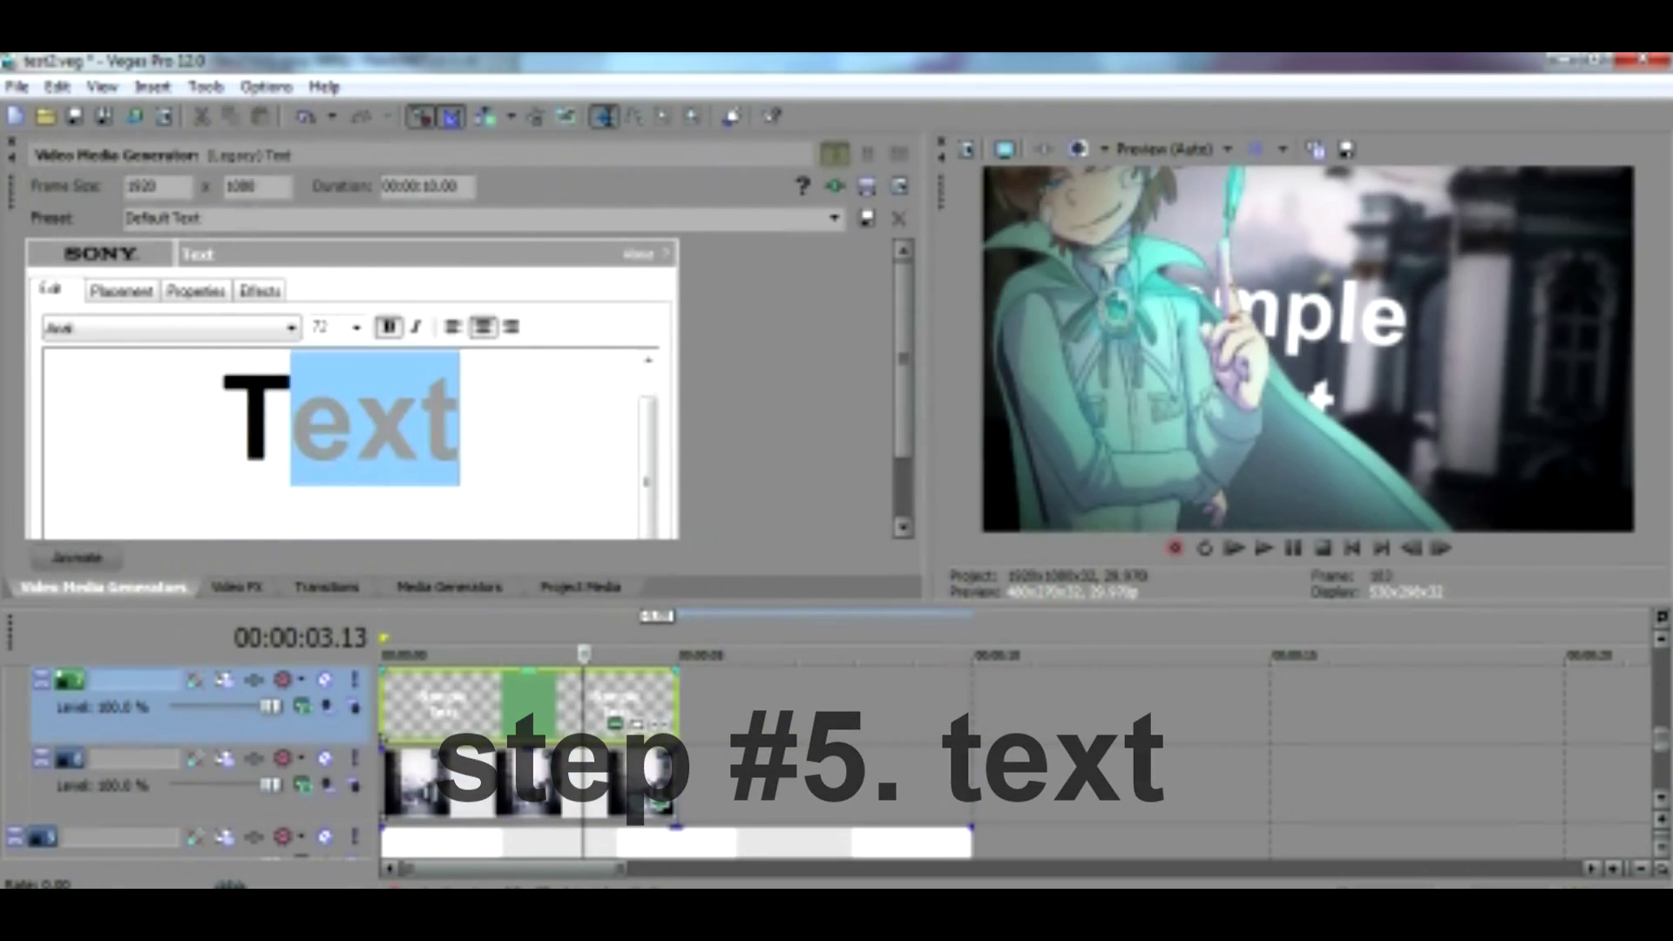
Step: Replace the sample text in the text event with "thanks for" and "watching" on two lines
text(thanks for)
key(Return)
text(watching)
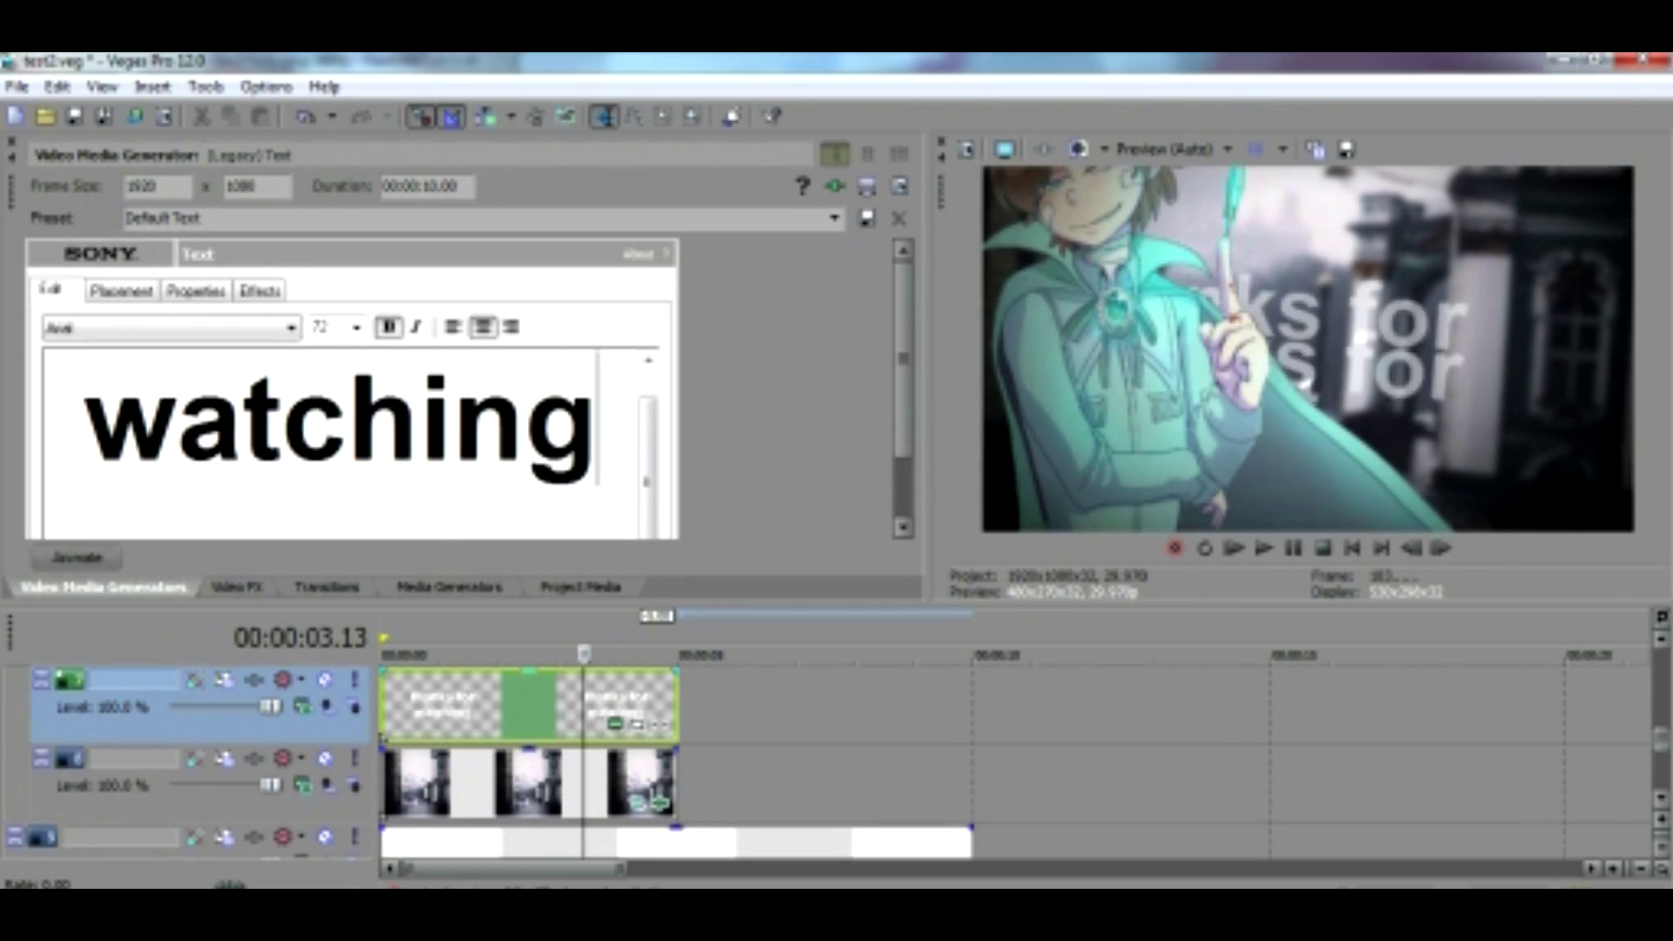
Step: Adjust the line spacing in the text's properties and enable a black drop shadow on the lettering
key(ctrl+Tab)
key(ctrl+Tab)
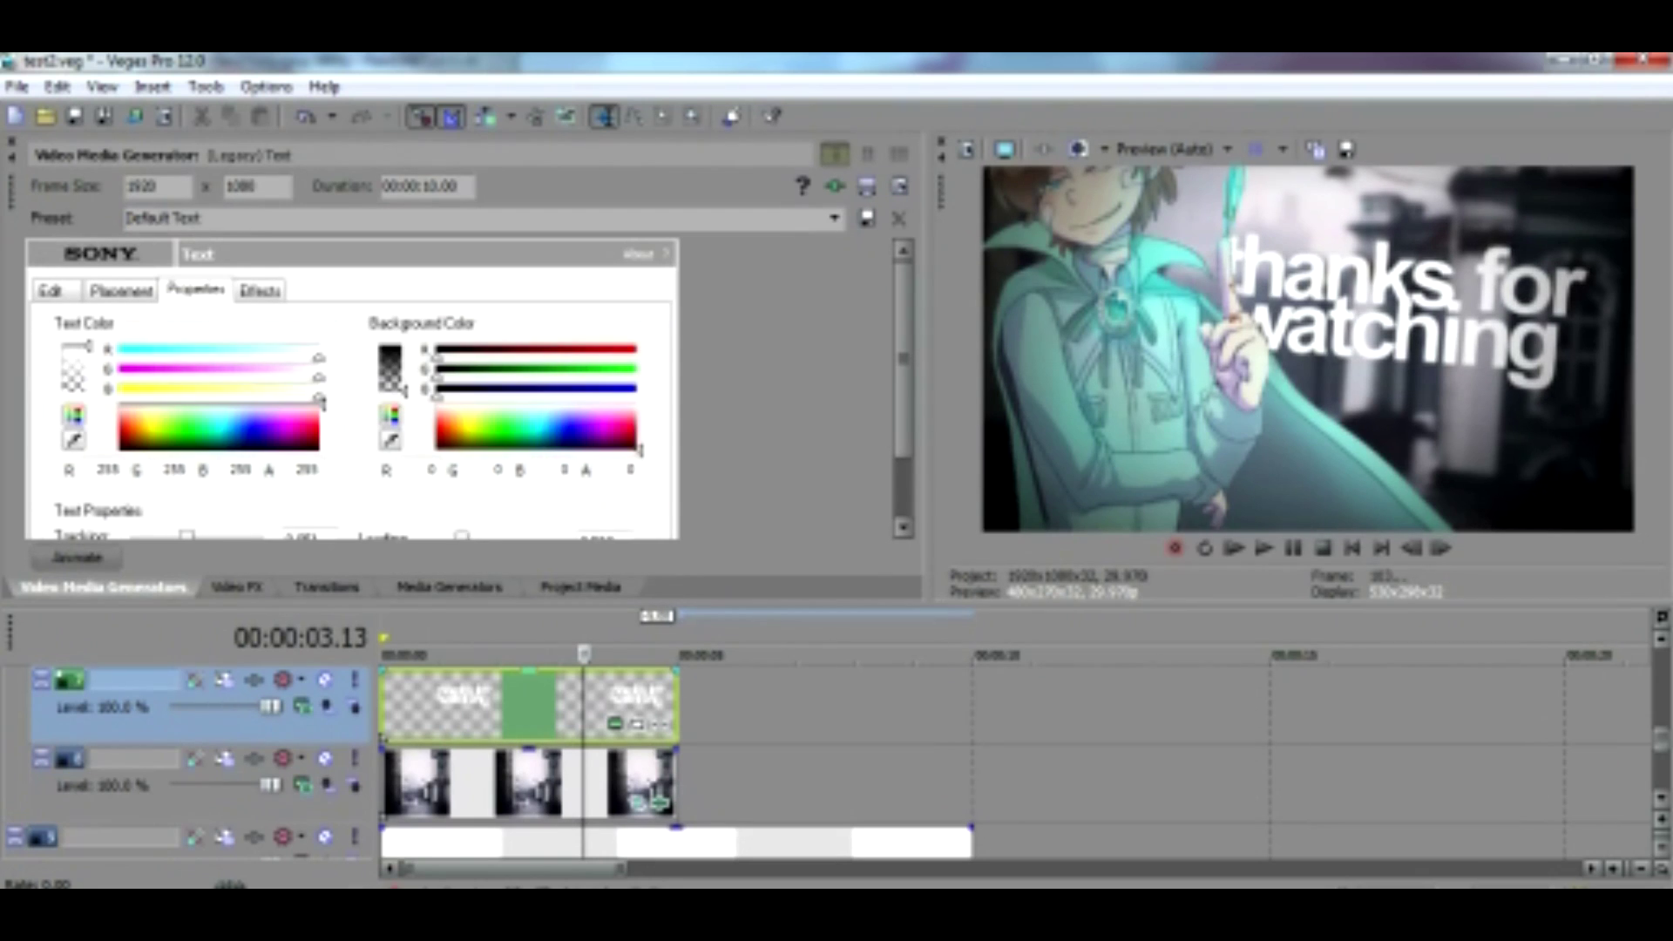
key(ctrl+Tab)
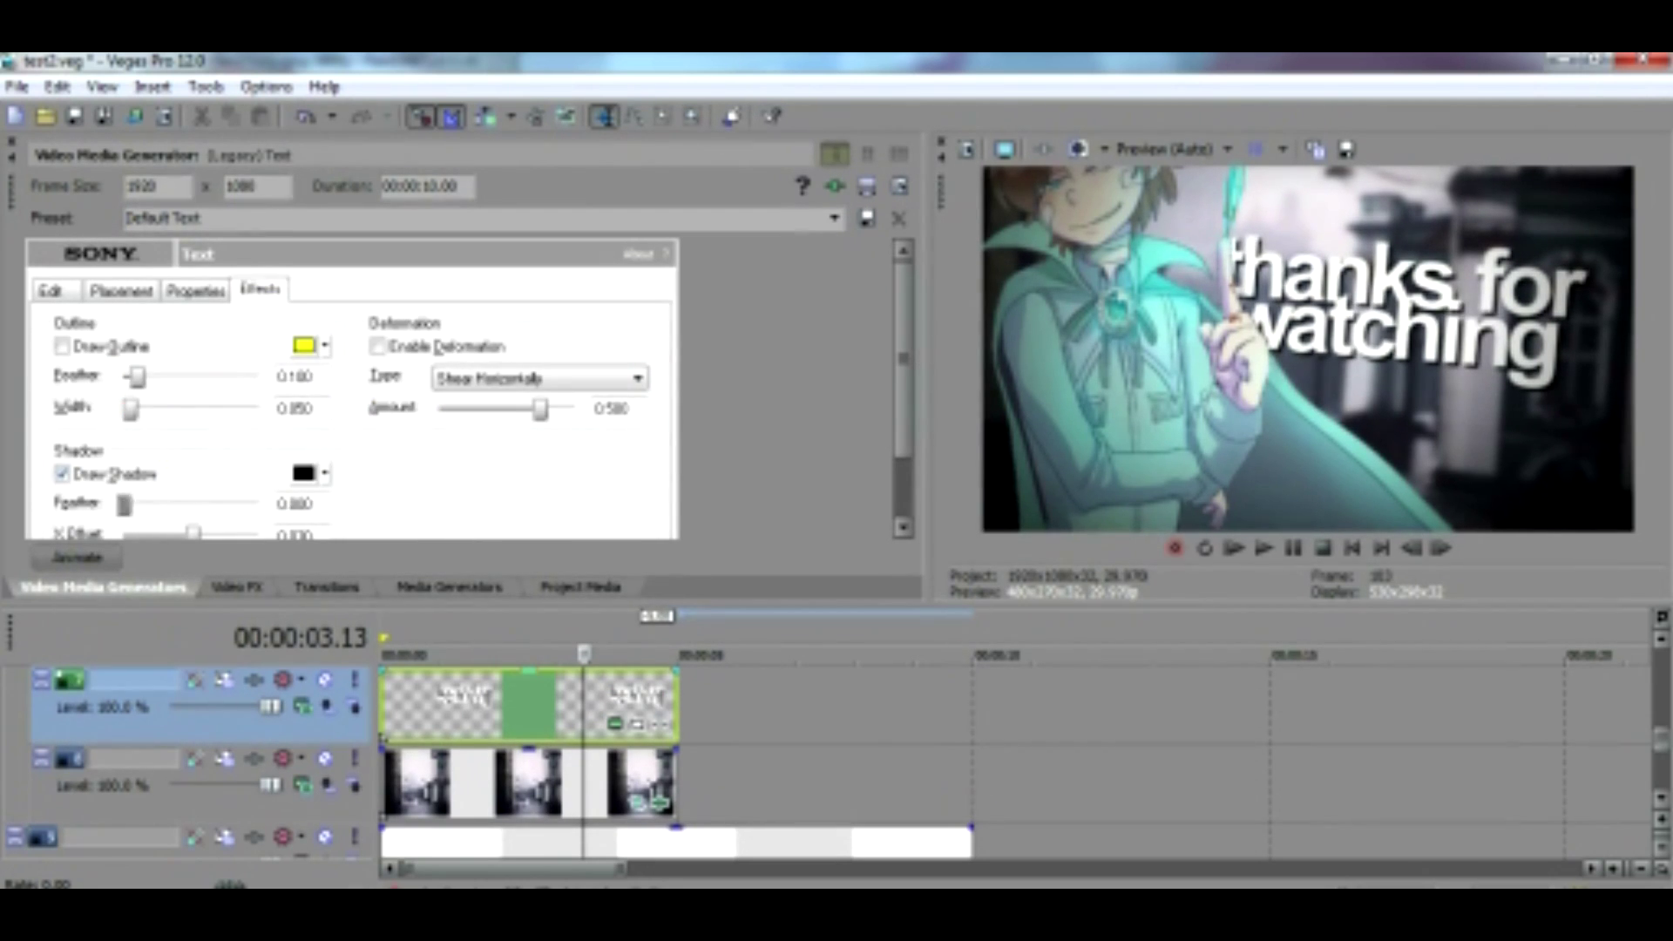
Step: Set the font of the word "watching" to Colors Of Autumn
key(ctrl+Tab)
key(alt+Down)
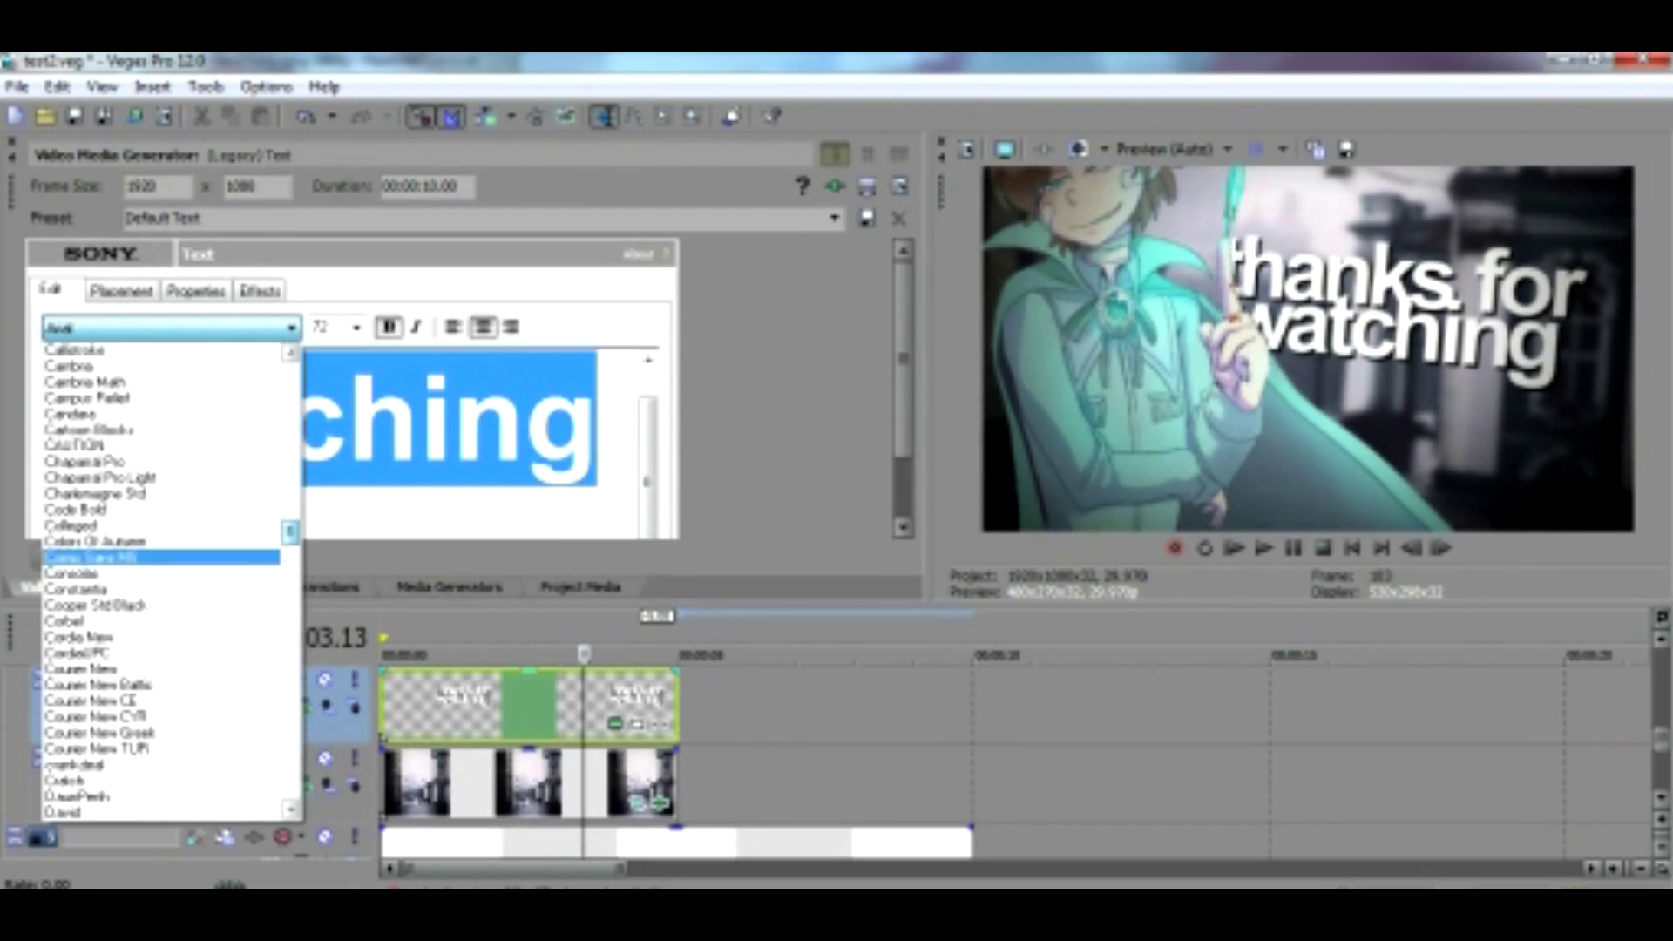
key(Up)
key(Return)
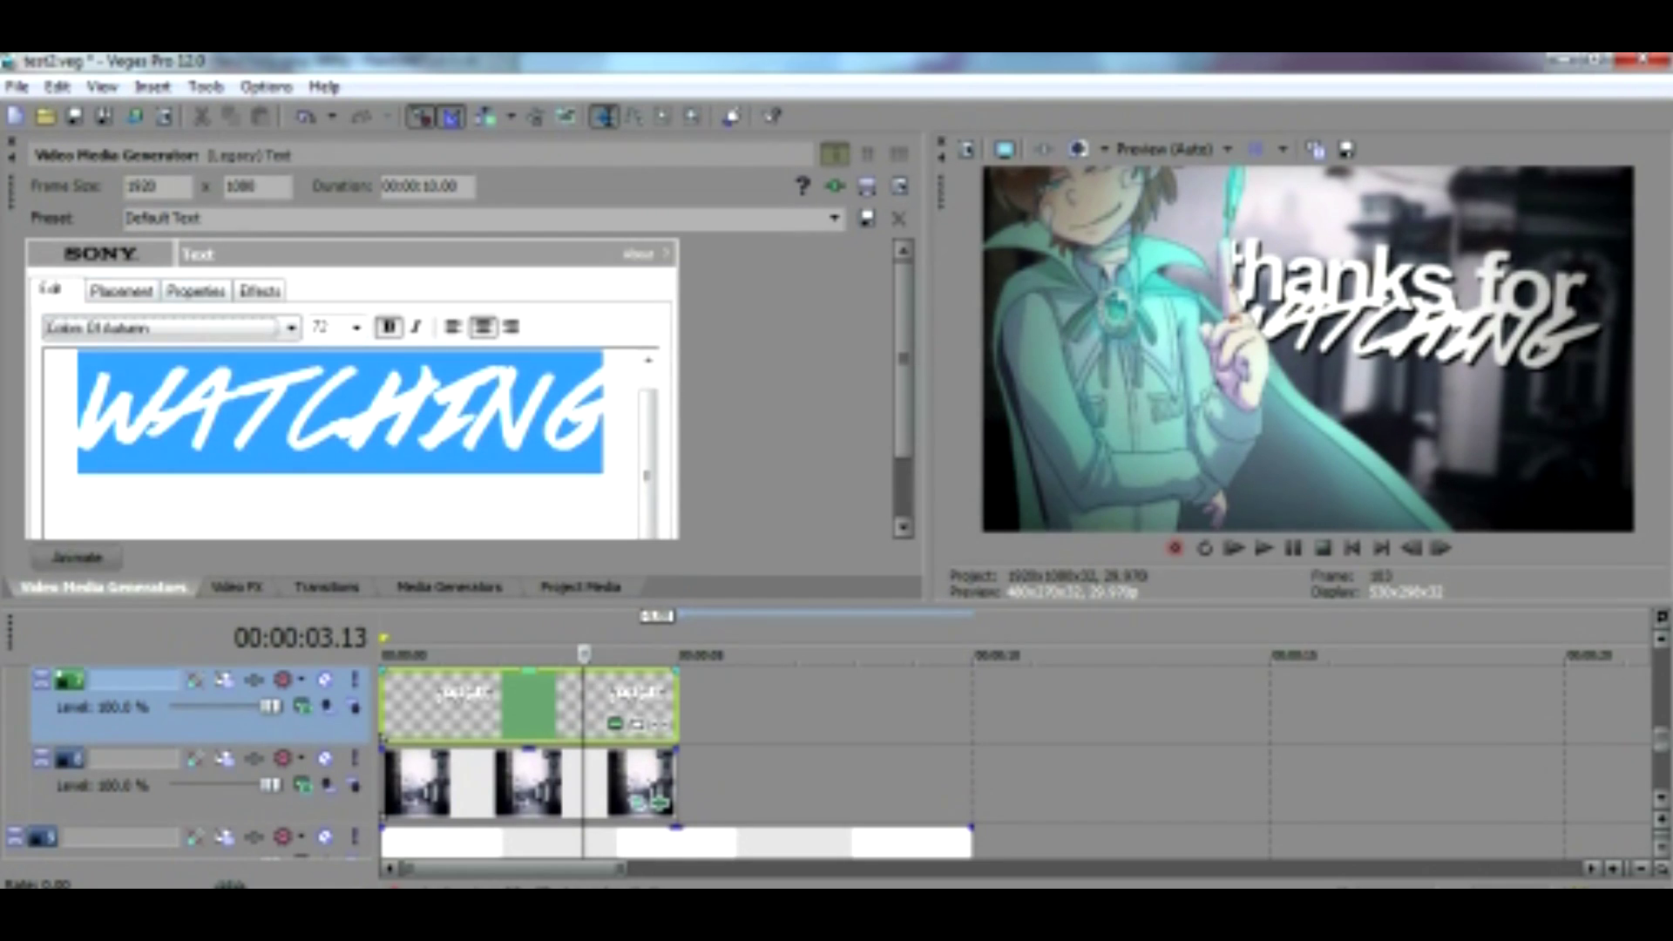
Step: Nudge the "thanks for watching" text slightly left and up in its placement settings
key(ctrl+Tab)
key(Left)
key(Left)
key(Up)
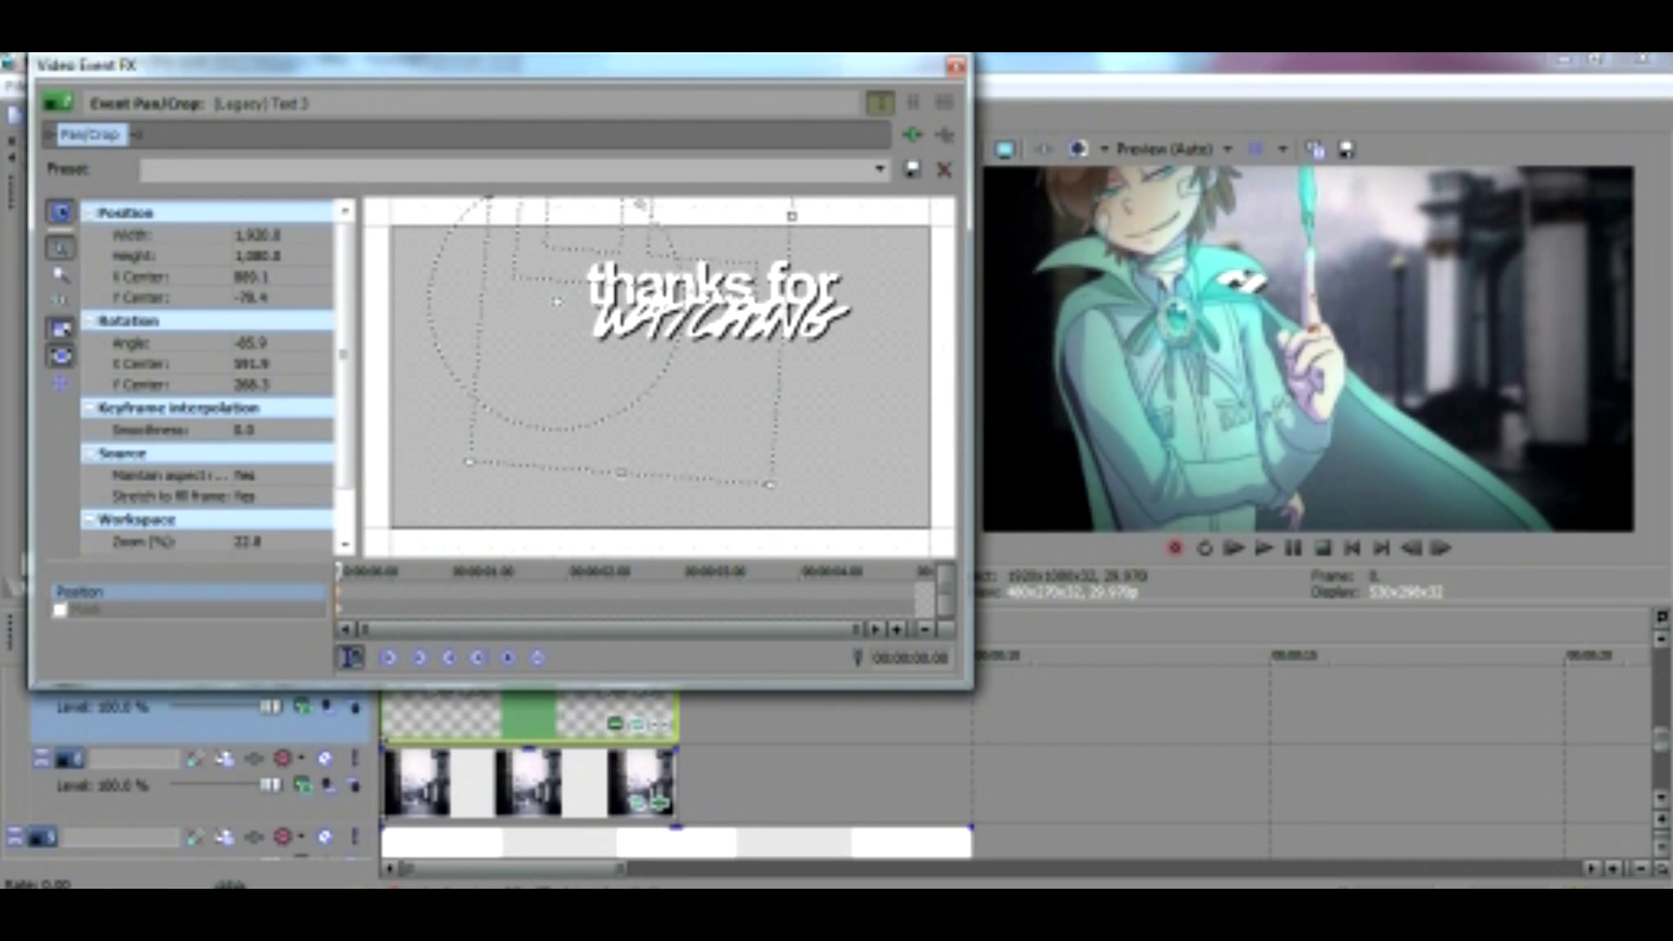
Step: Preview the text event's Pan/Crop rotation animation from the start of the timeline
key(space)
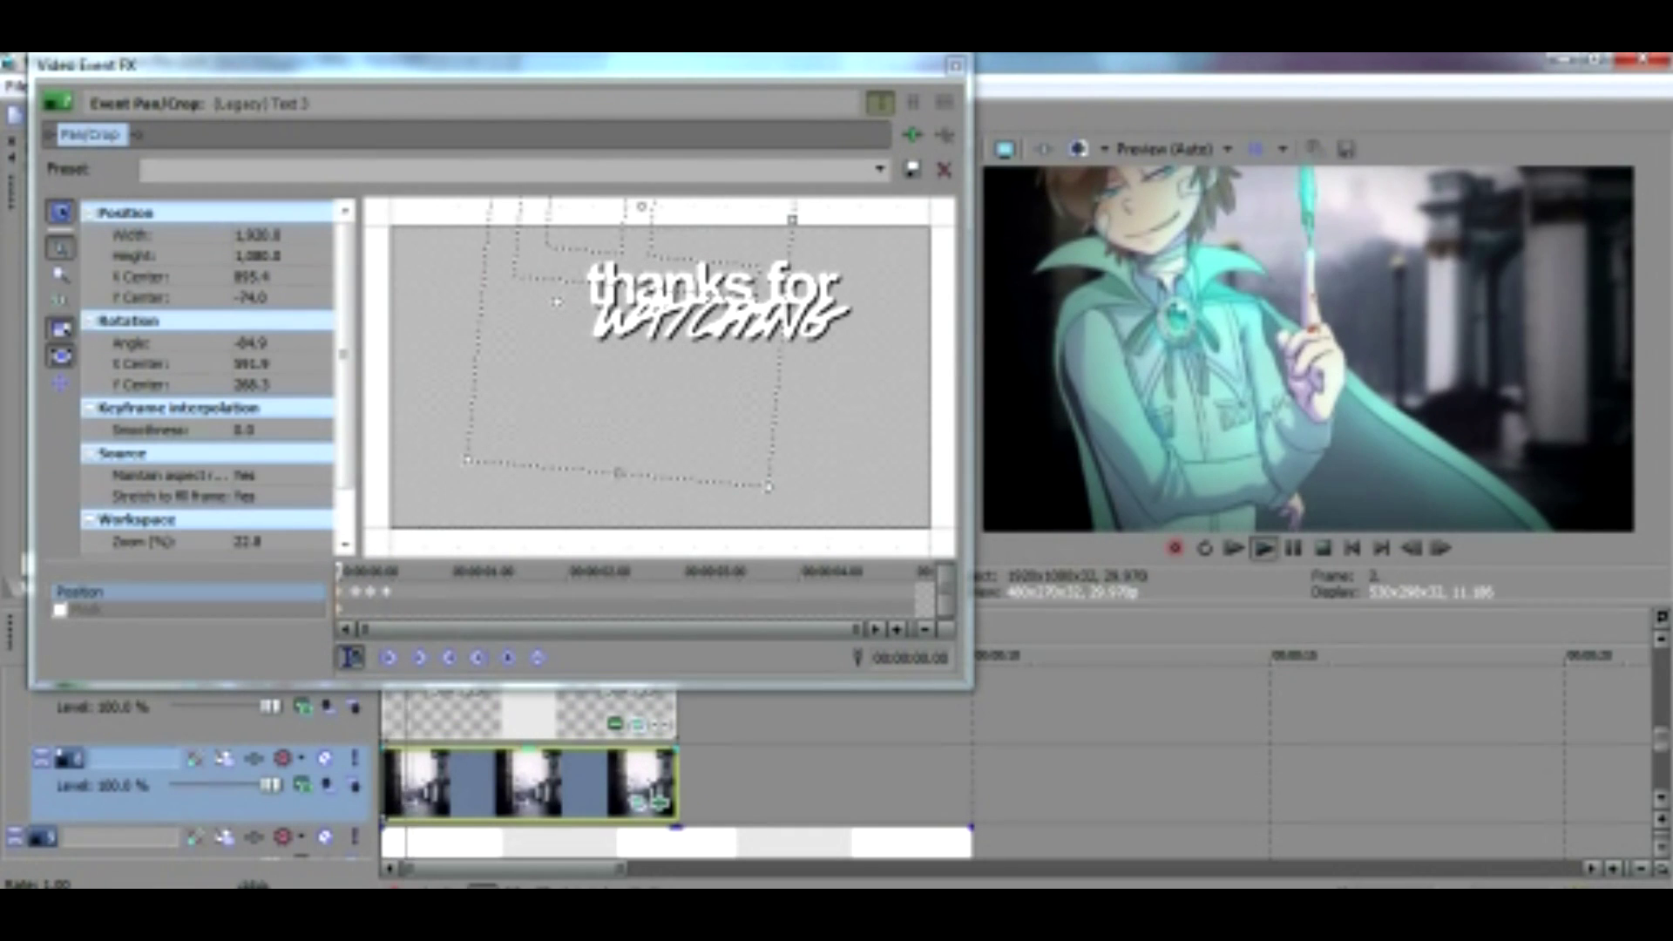
key(space)
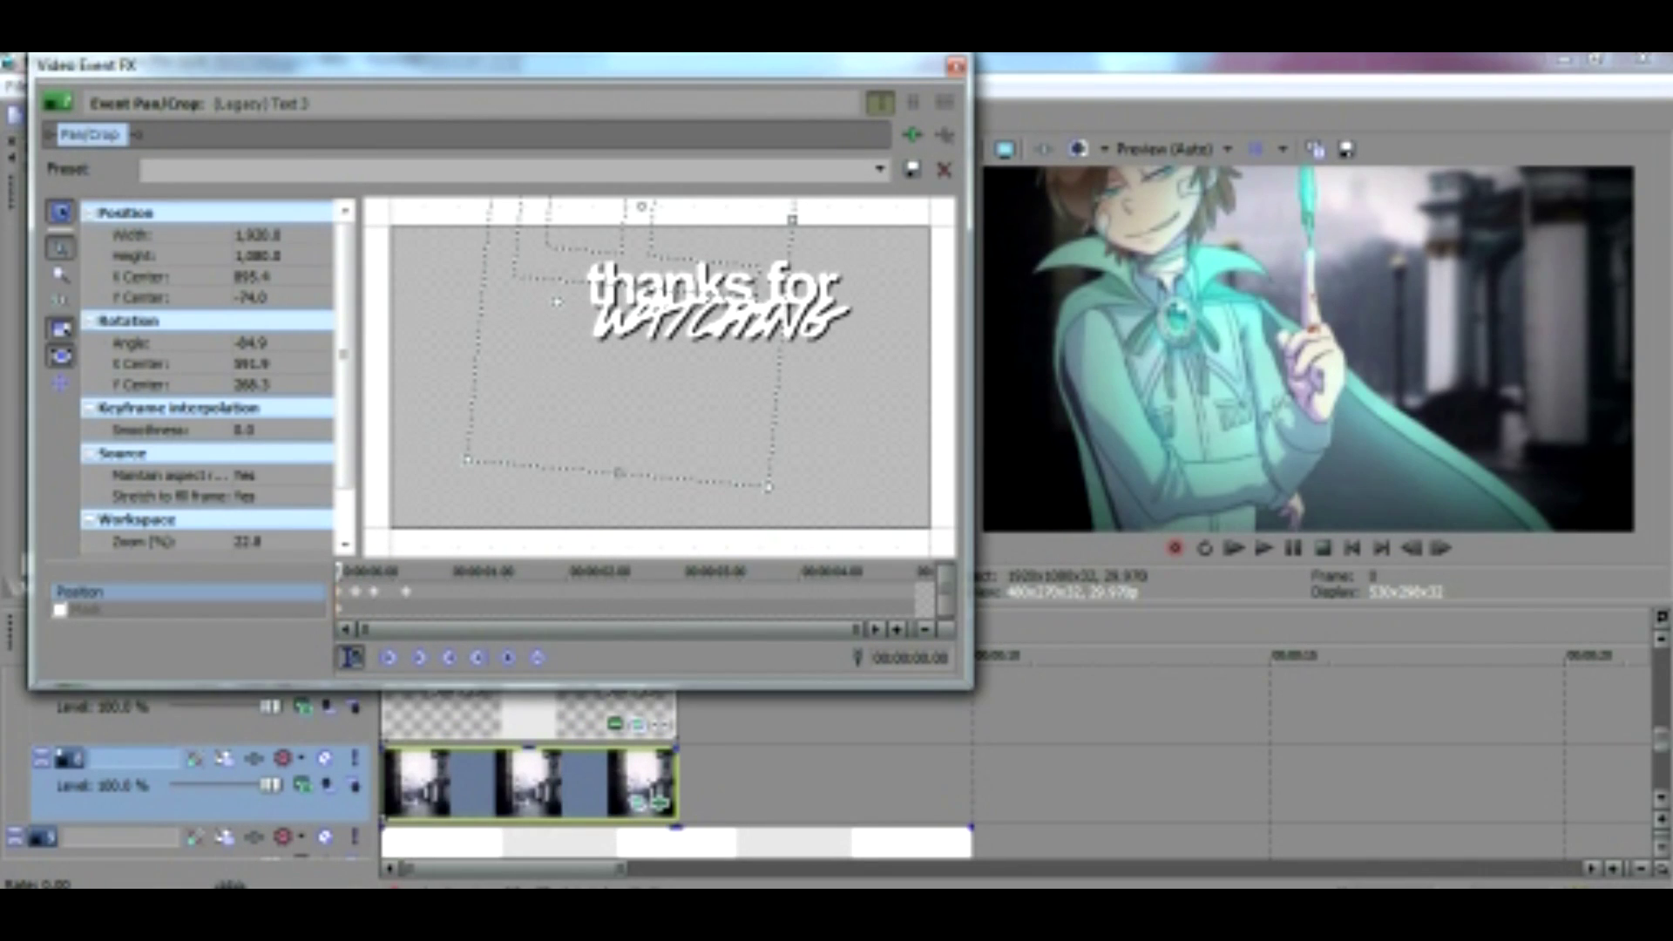
click(388, 719)
key(space)
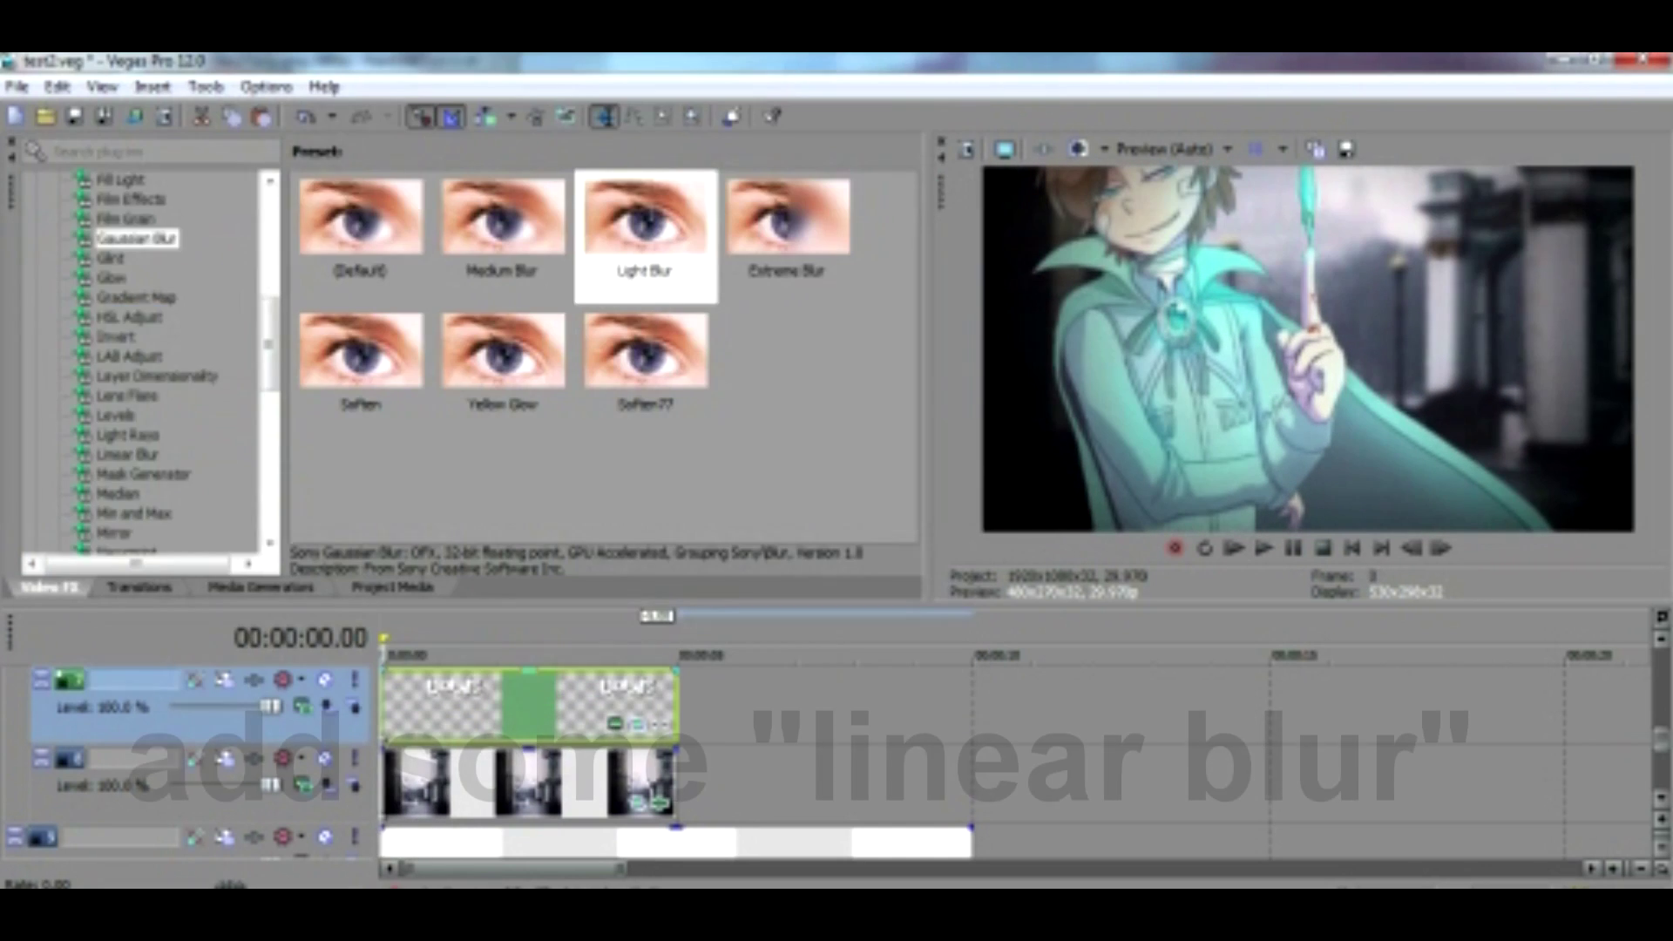
Step: Add Linear Blur with the Vertical Light preset to the text event and animate its amount down to 0.000 at 00:00:00.06
scroll(131, 261, down, 3)
click(130, 273)
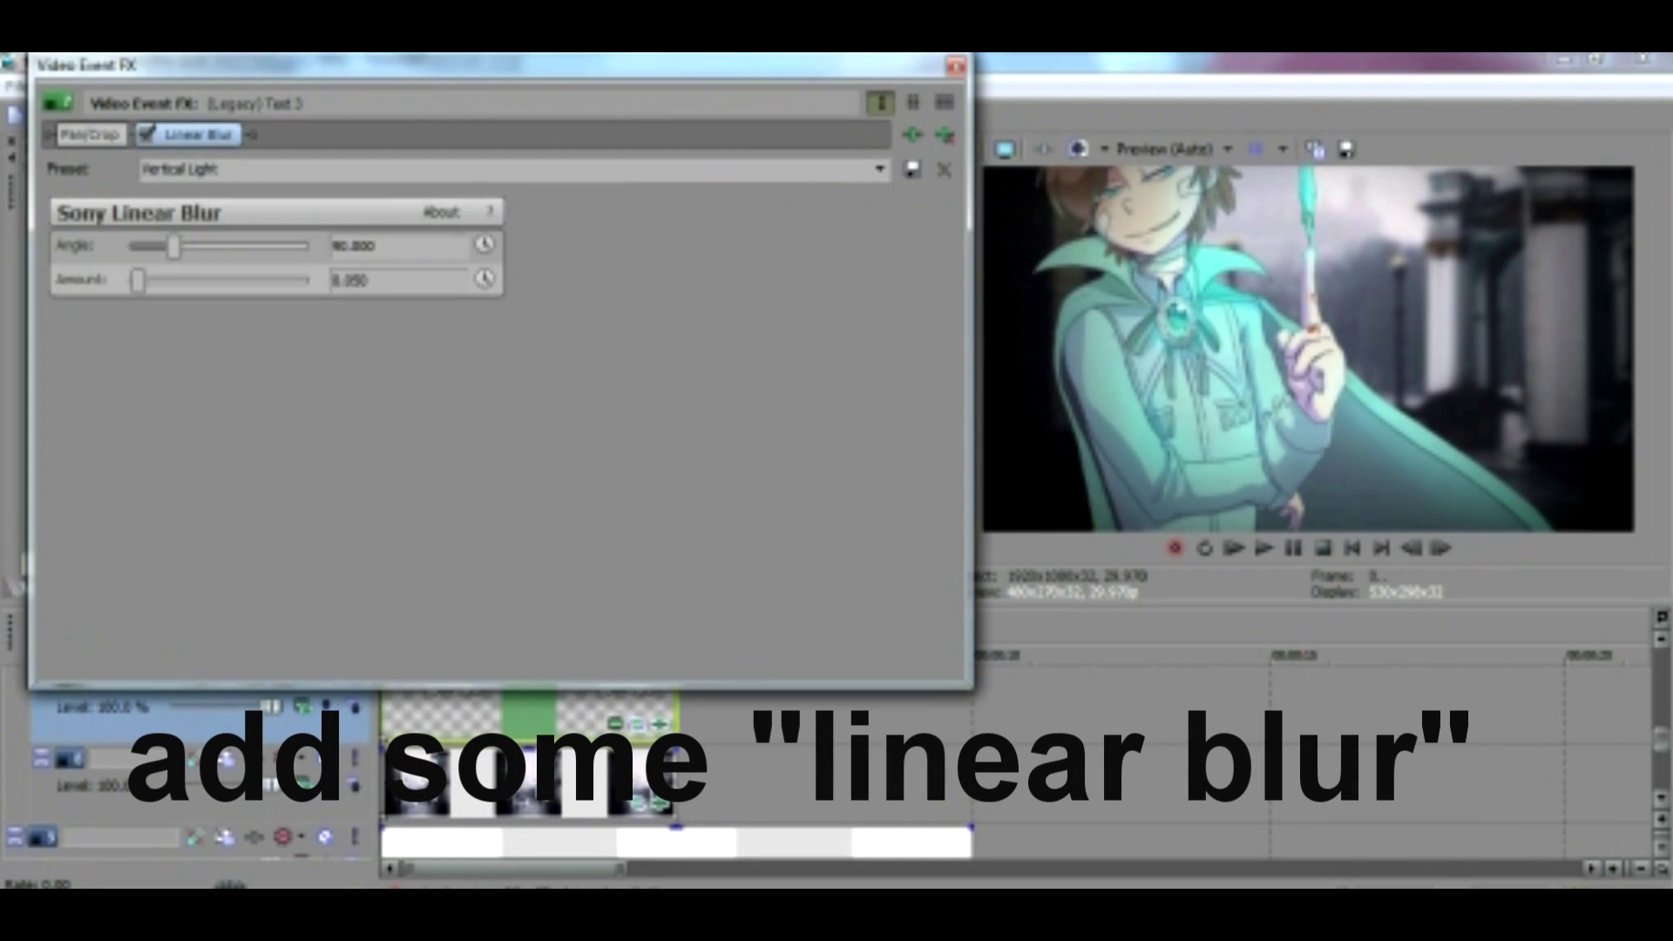
click(484, 279)
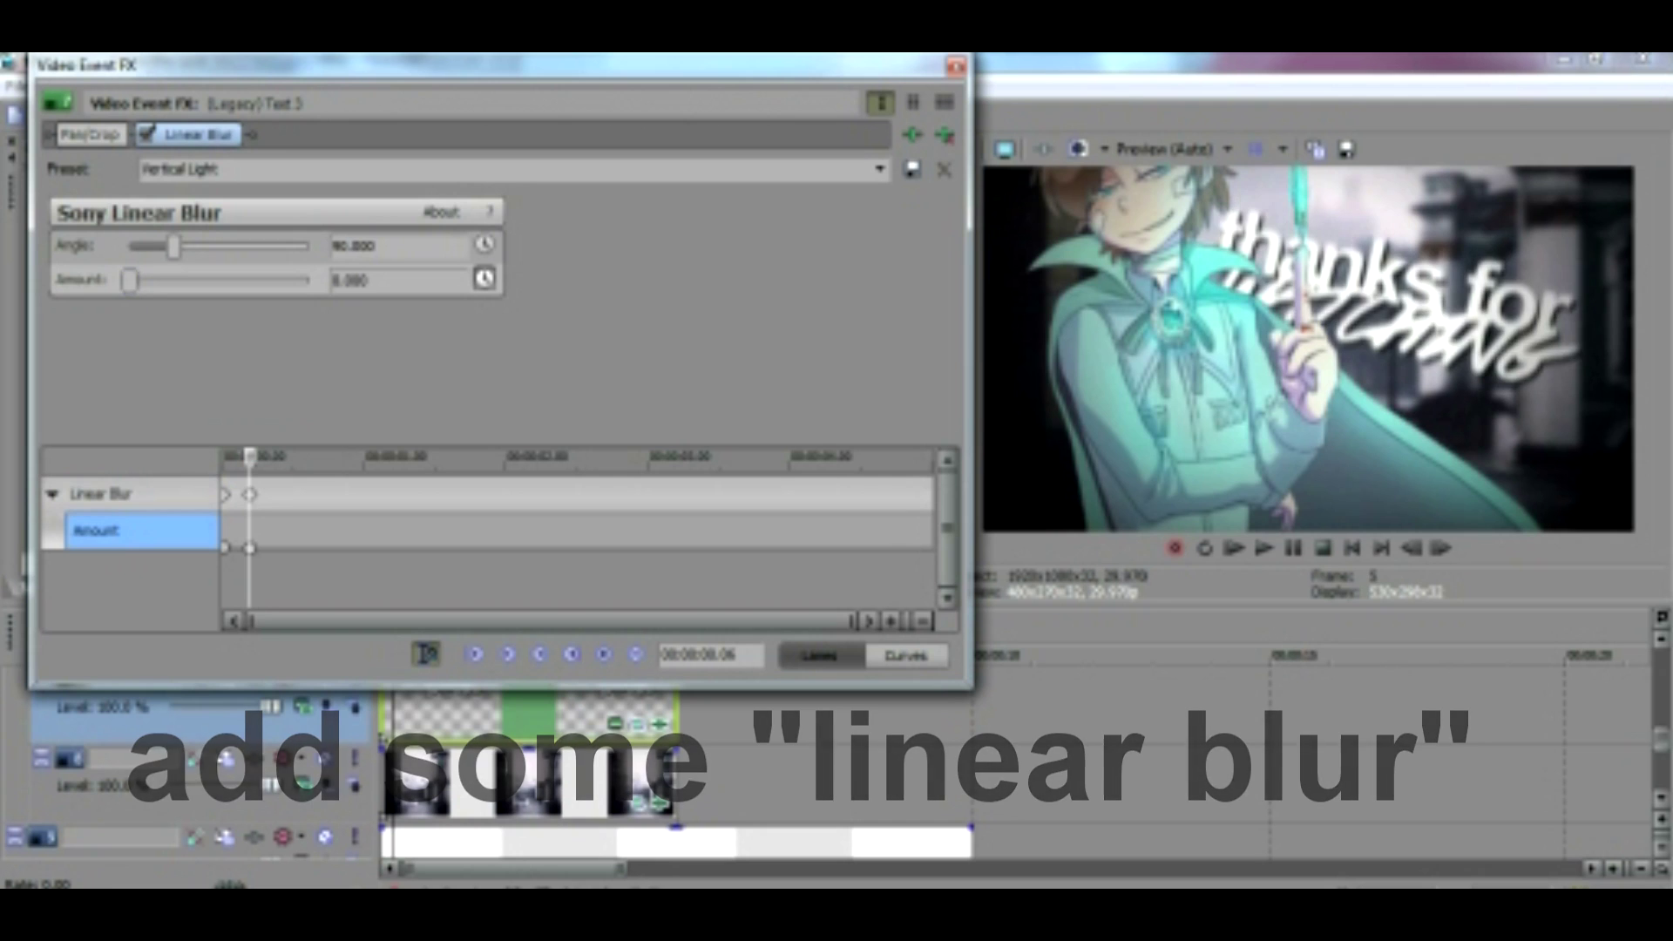
Step: Place the ending keyframe of the Linear Blur amount slightly further along its timeline and play back the text's entrance
double_click(270, 547)
key(space)
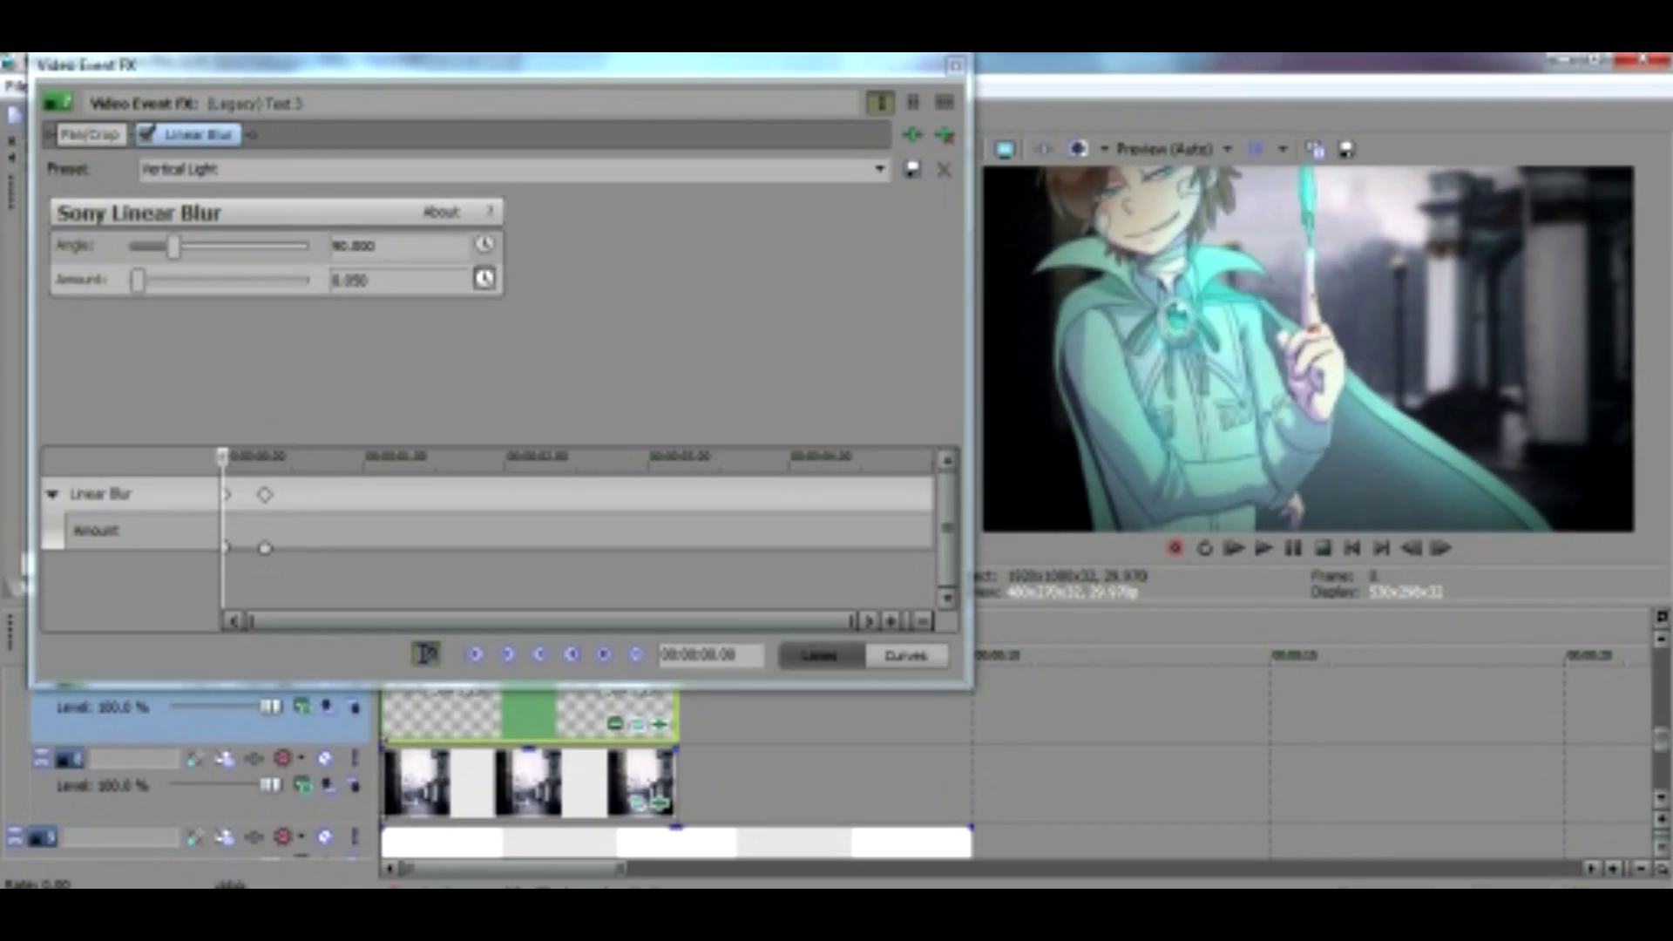
key(Escape)
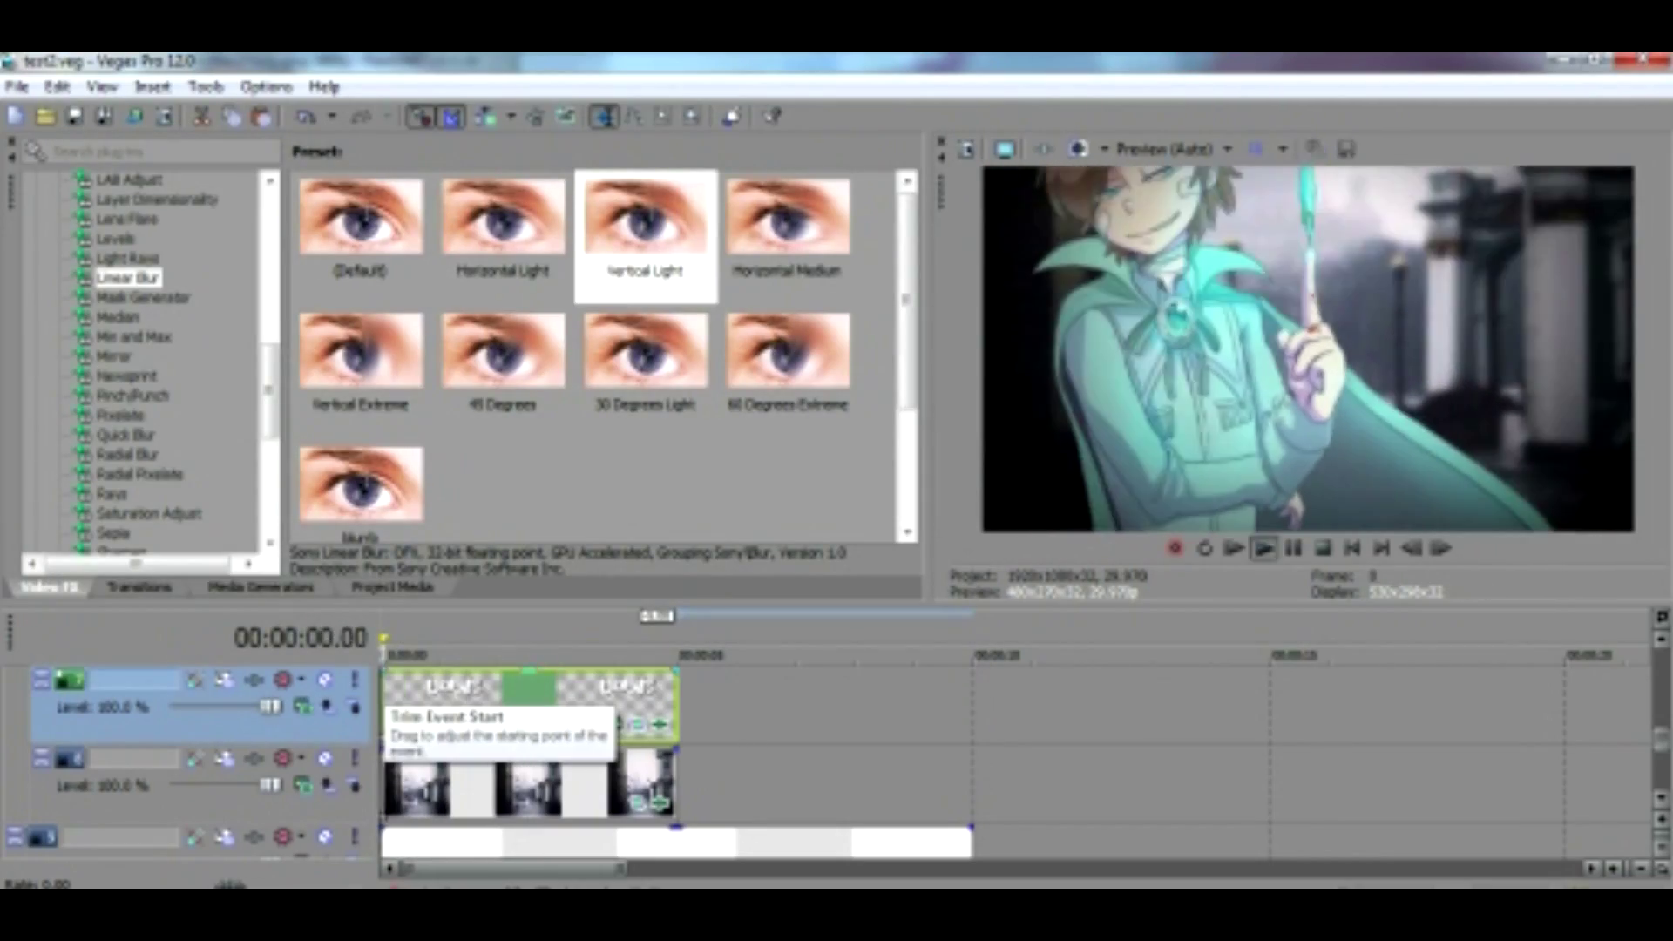